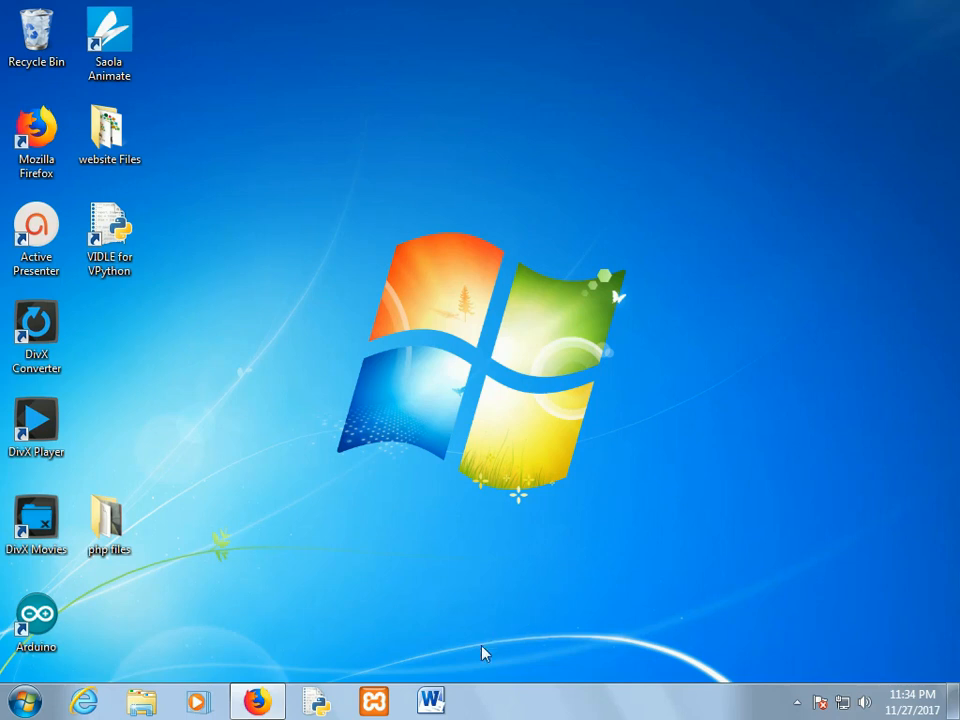
- Open Microsoft Word and look through the Microsoft Office programs installed on the computer
left_click(430, 703)
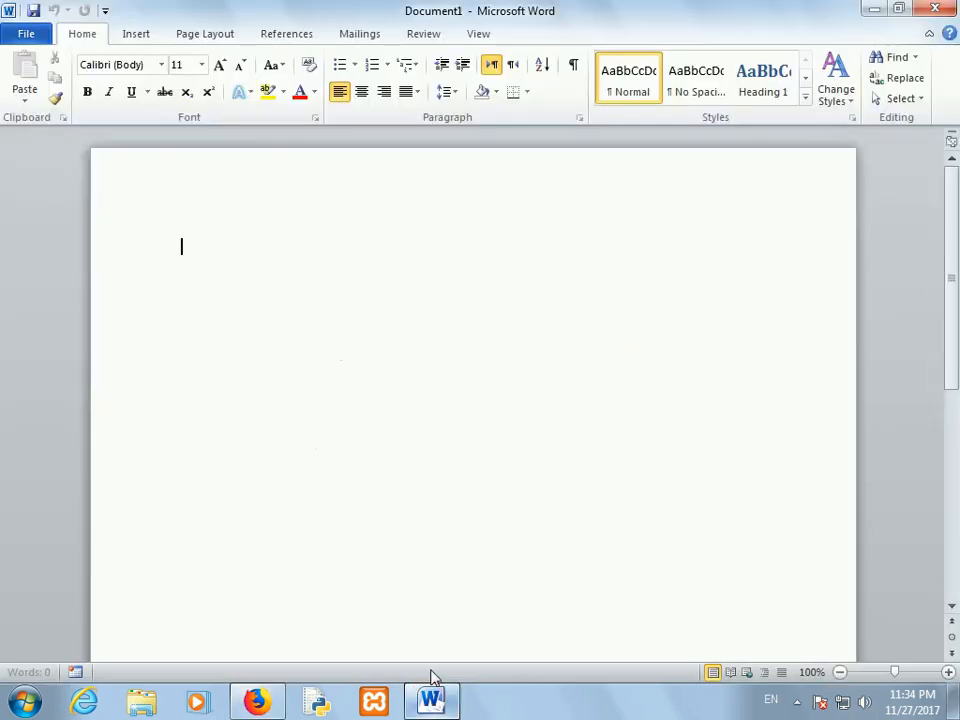
left_click(26, 702)
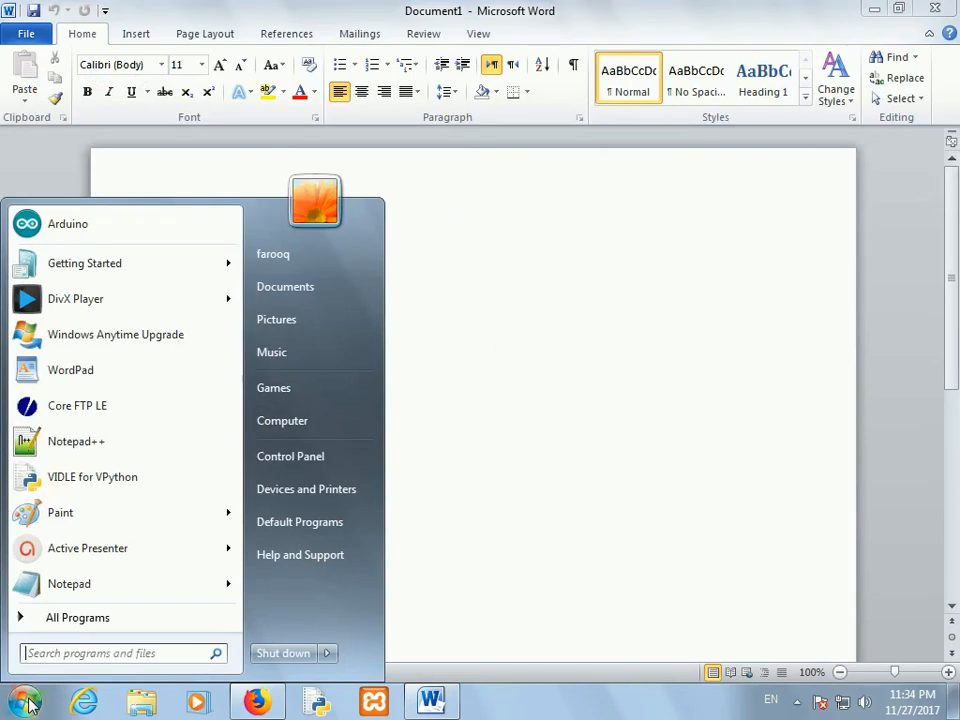
left_click(79, 619)
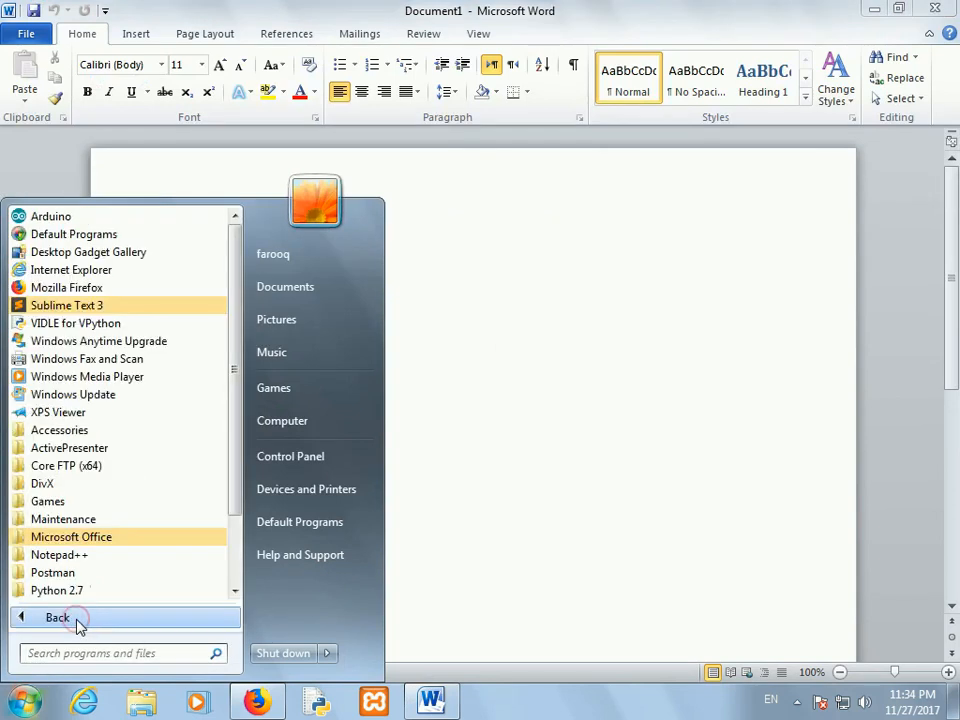
left_click(111, 537)
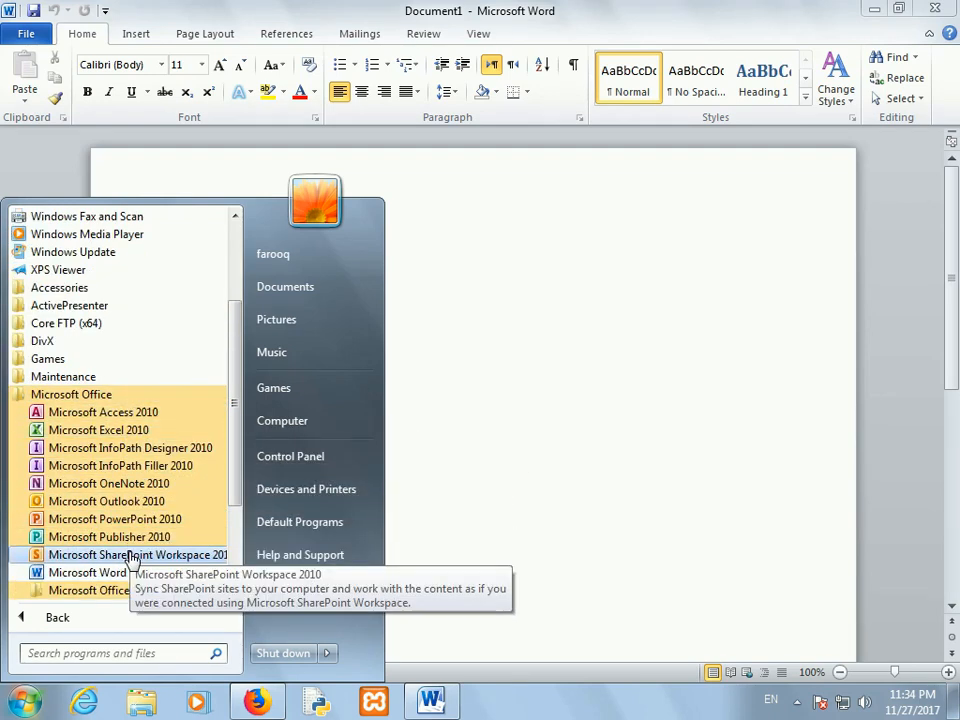
left_click(458, 425)
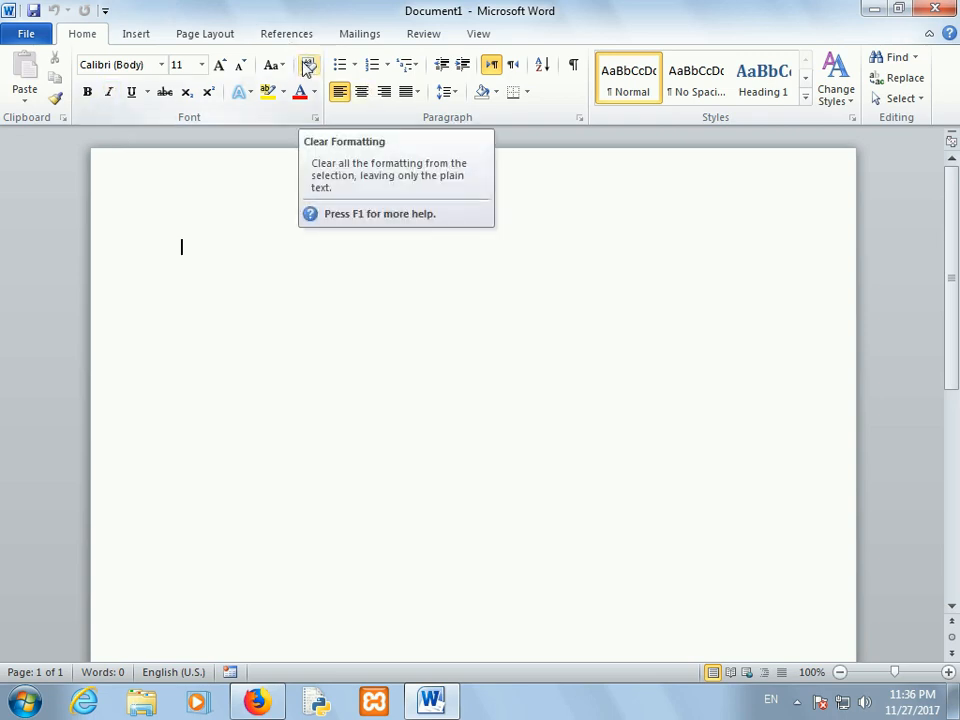
- Examine the command groups on the ribbon's Insert, Page Layout, References, Mailings, Review, View and Home tabs
left_click(153, 36)
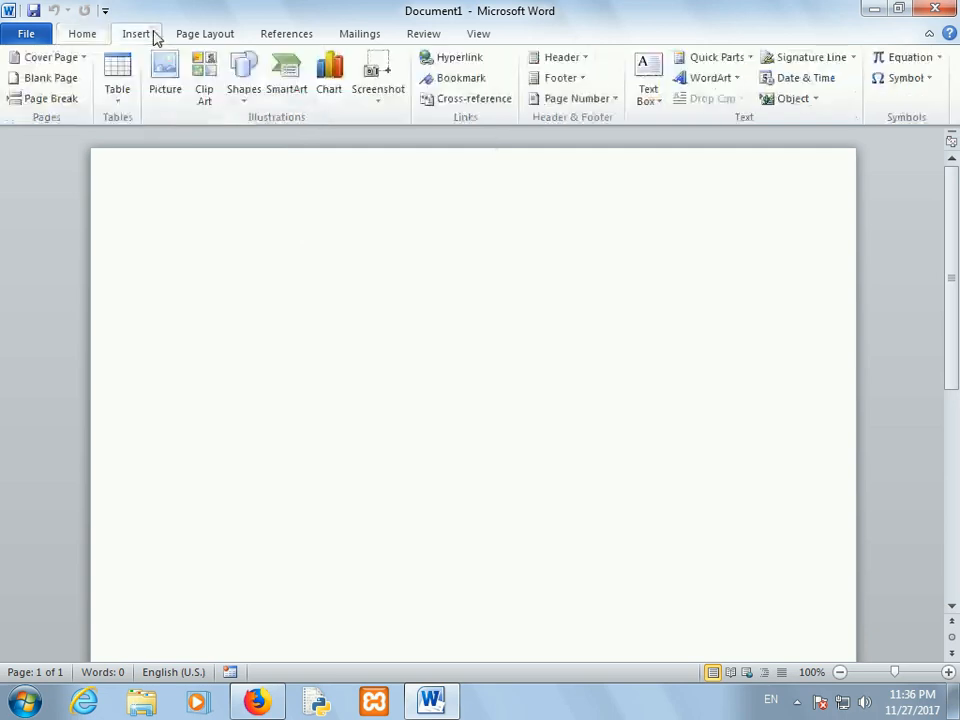
left_click(188, 36)
left_click(262, 36)
left_click(370, 35)
left_click(423, 34)
left_click(480, 34)
left_click(84, 35)
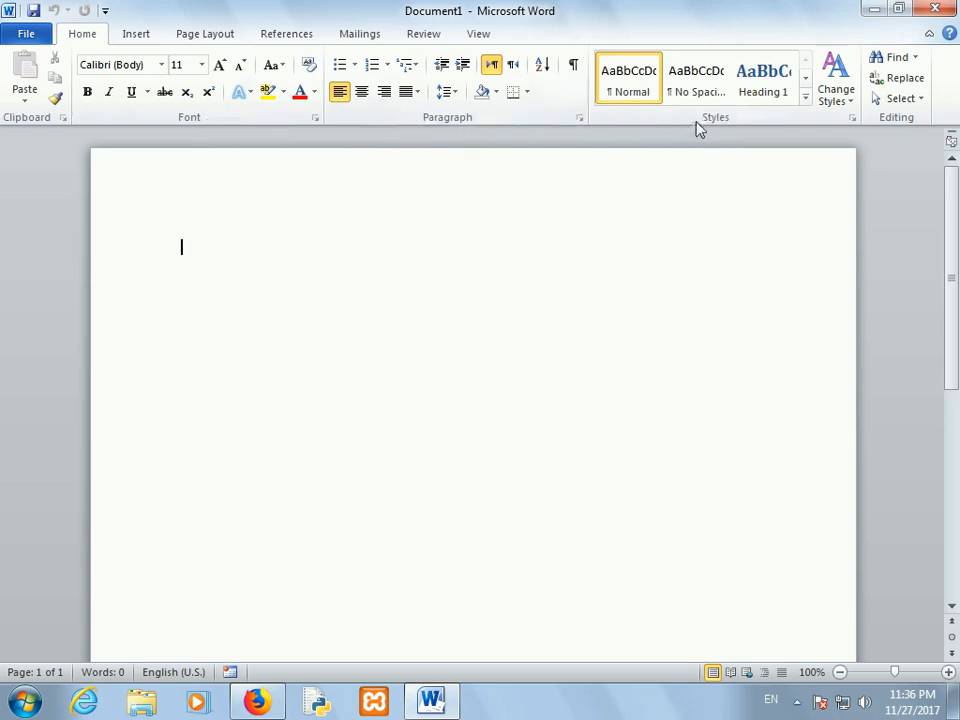
left_click(138, 35)
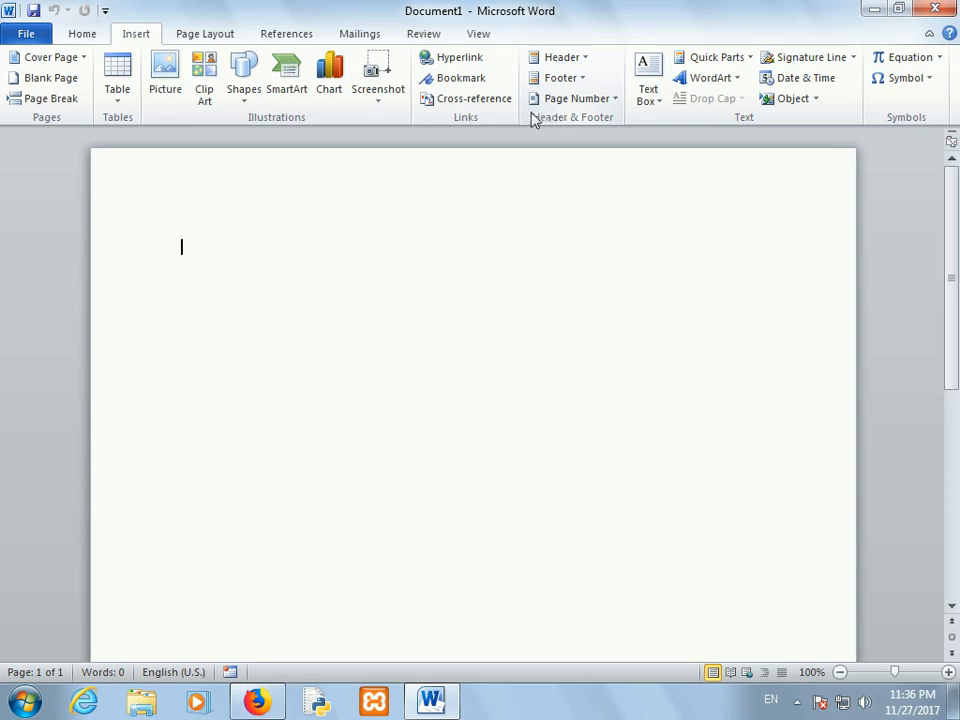
left_click(80, 34)
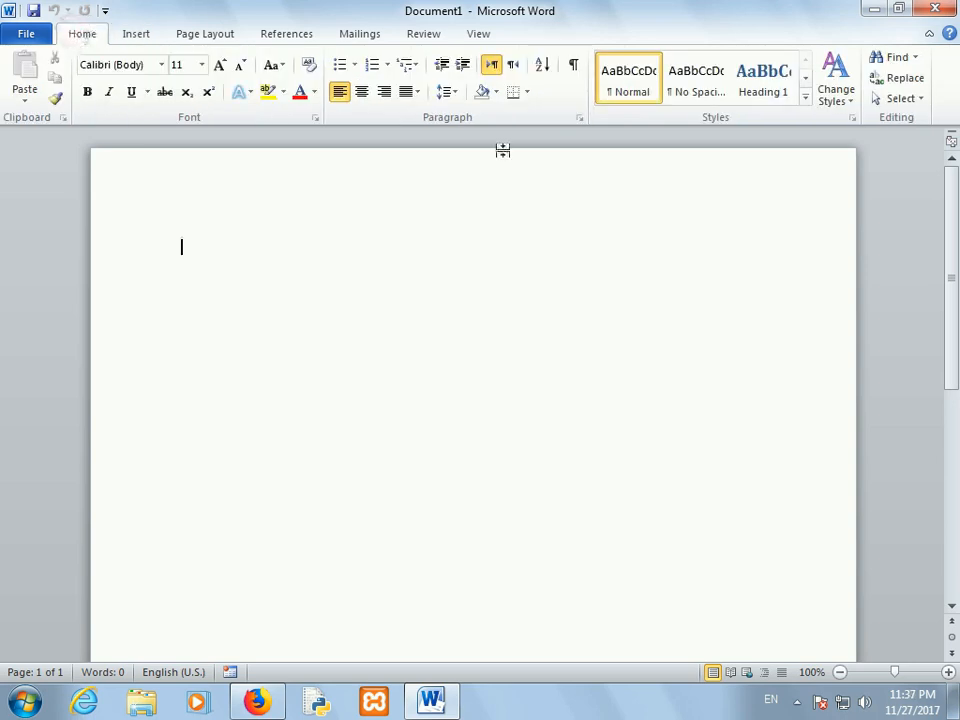
- Minimize the ribbon and restore it to its full display
mouse_move(493, 137)
right_click(524, 124)
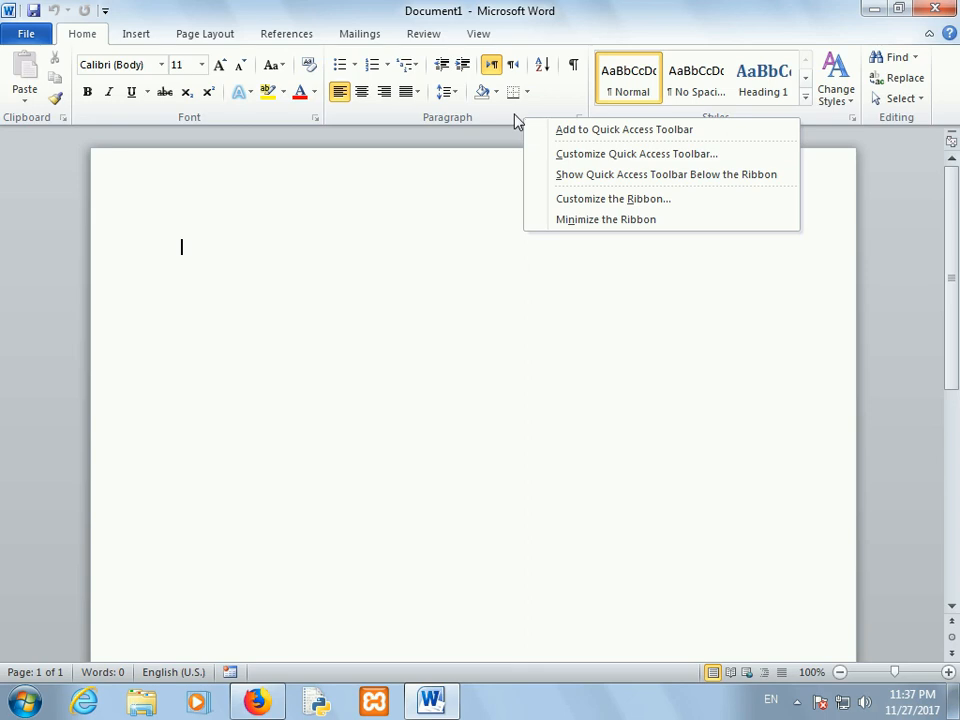
left_click(566, 220)
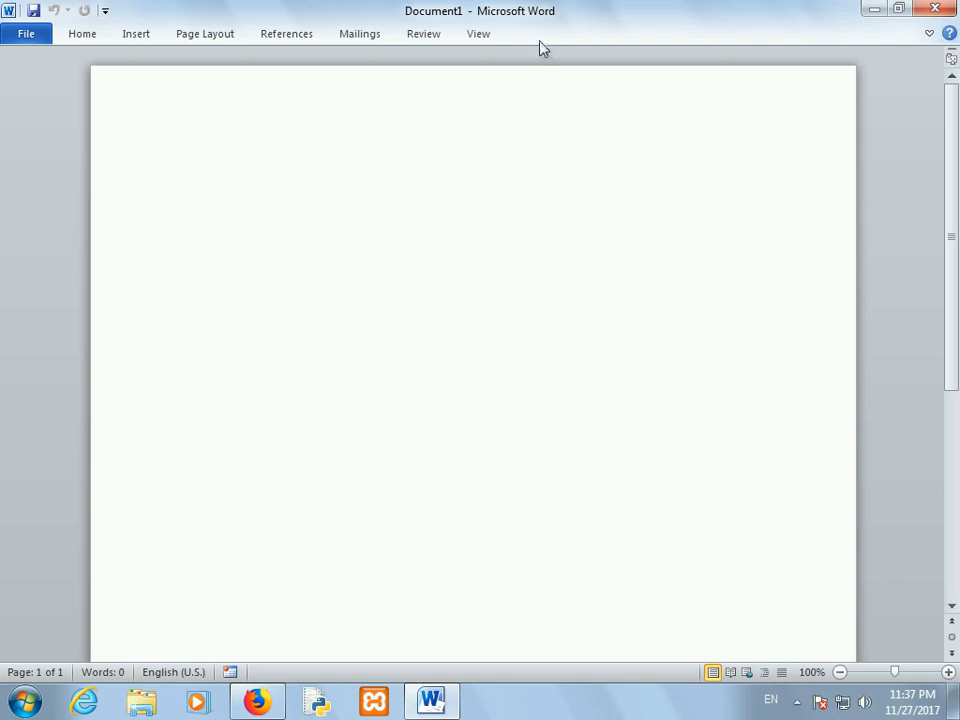
left_click(477, 36)
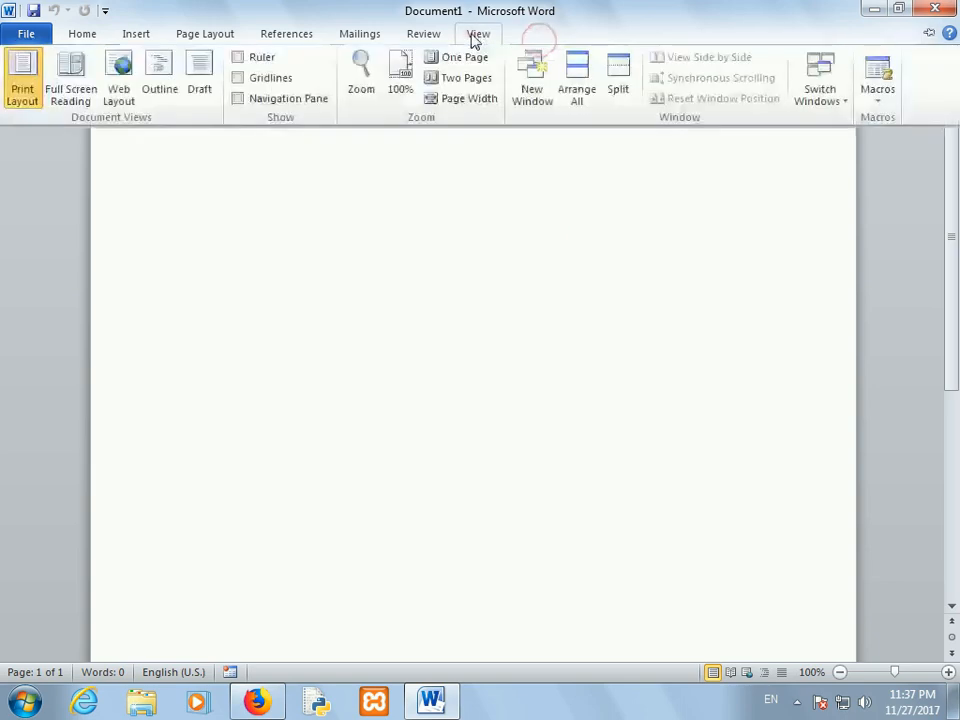
right_click(484, 121)
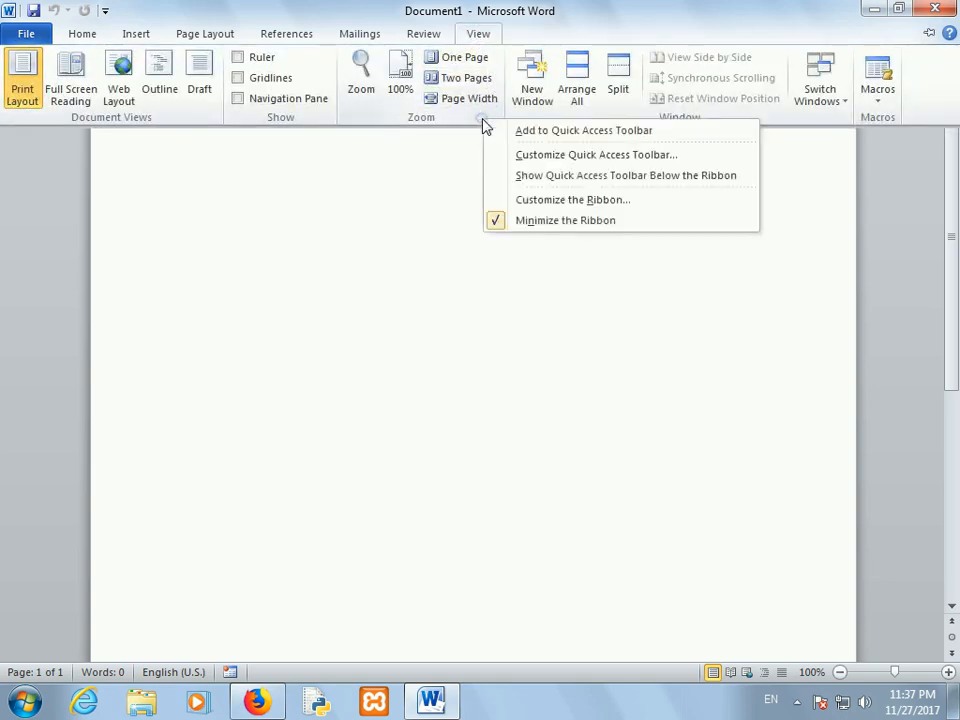
left_click(529, 221)
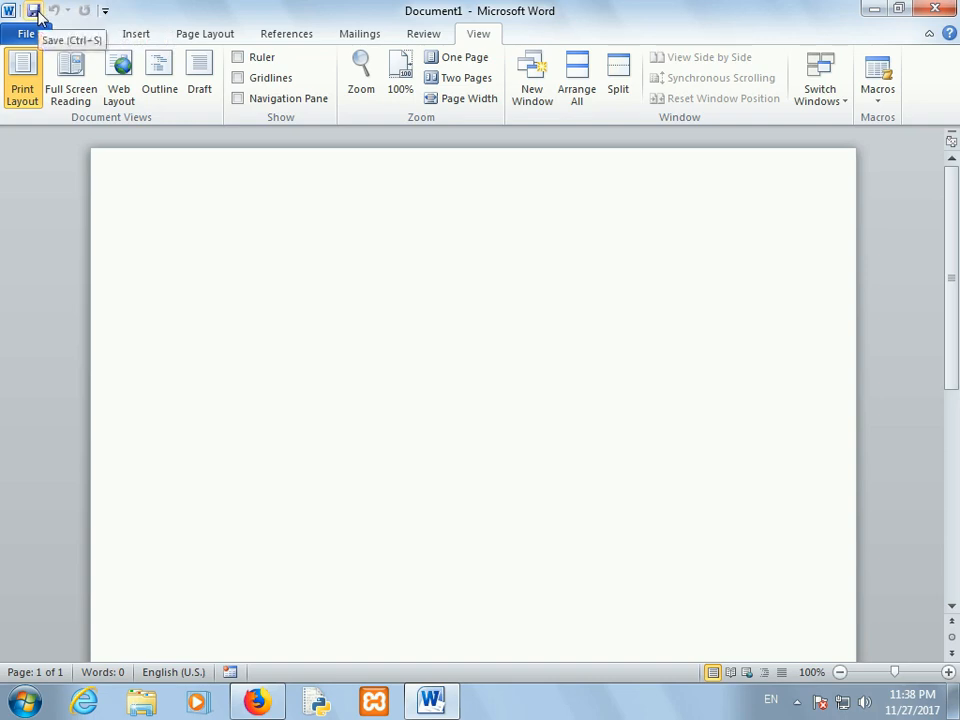
- Add the New, Quick Print, and Spelling & Grammar commands to the Quick Access Toolbar
left_click(104, 12)
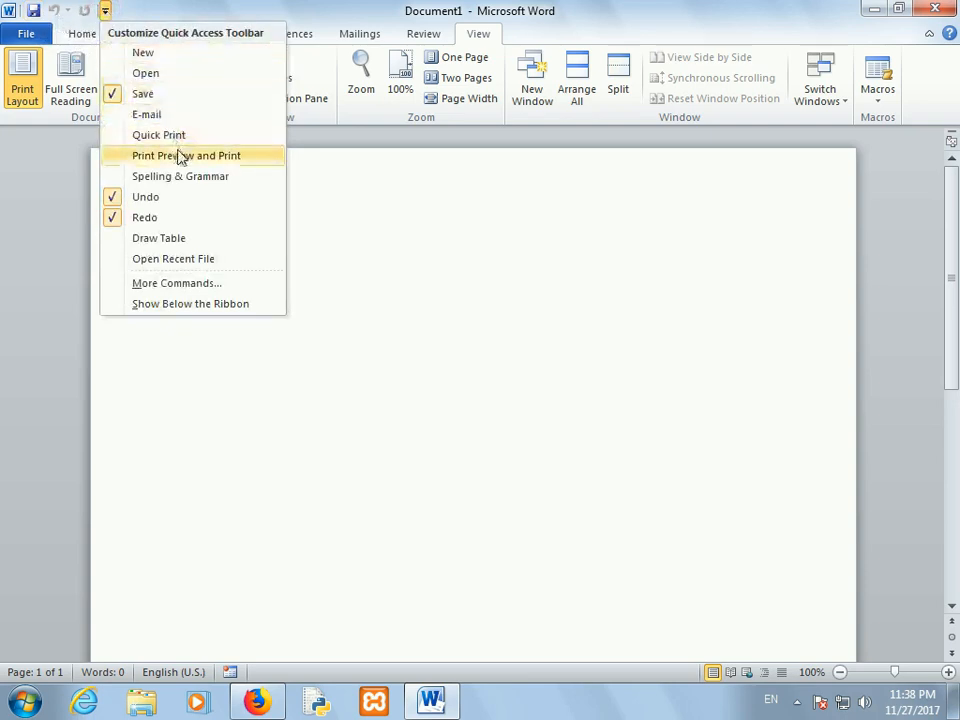
left_click(160, 55)
left_click(125, 10)
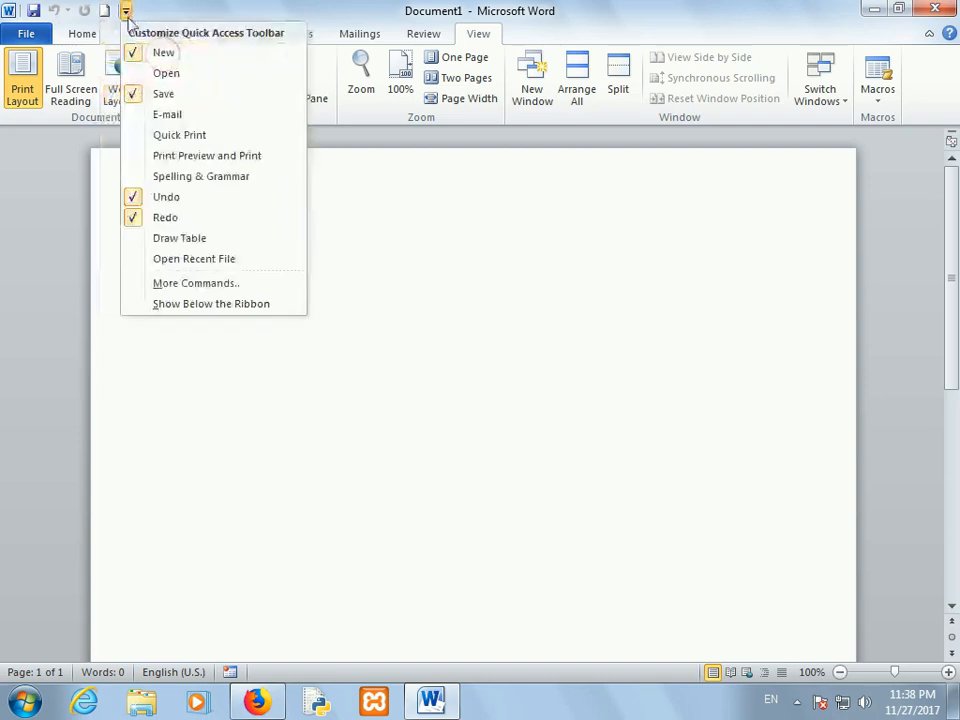
left_click(185, 136)
left_click(147, 12)
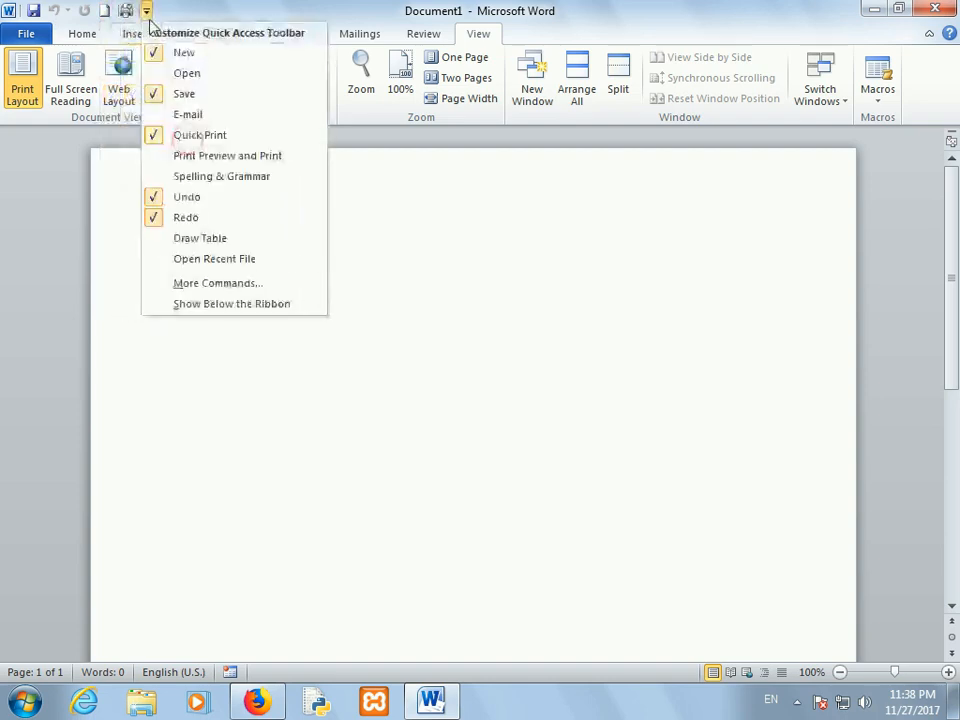
left_click(214, 176)
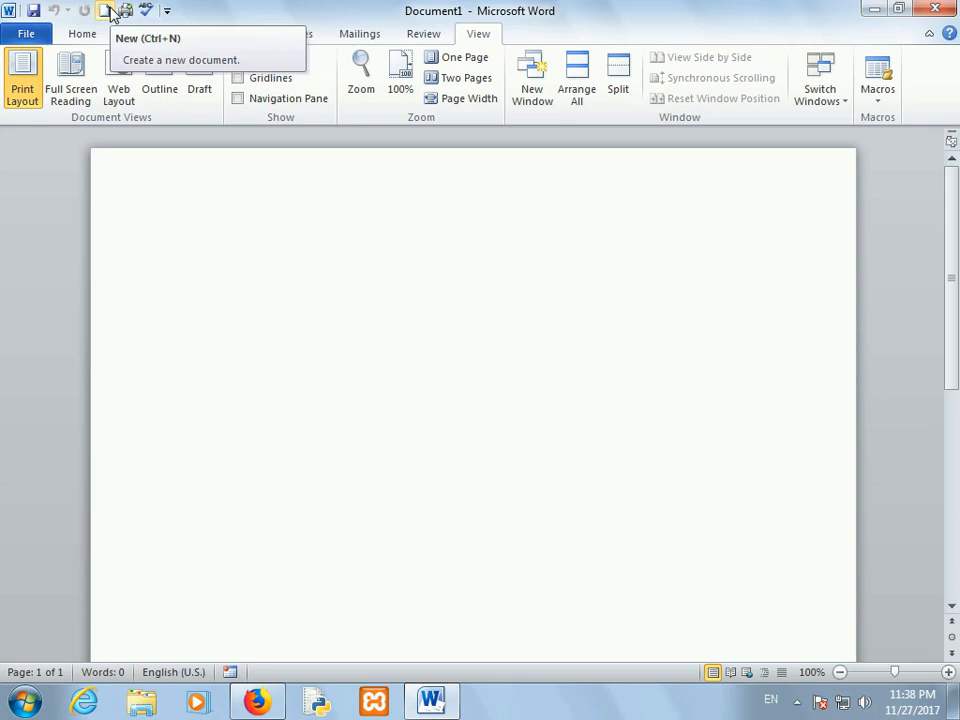
- Remove Quick Print from the Quick Access Toolbar and add Draw Table to it
left_click(167, 11)
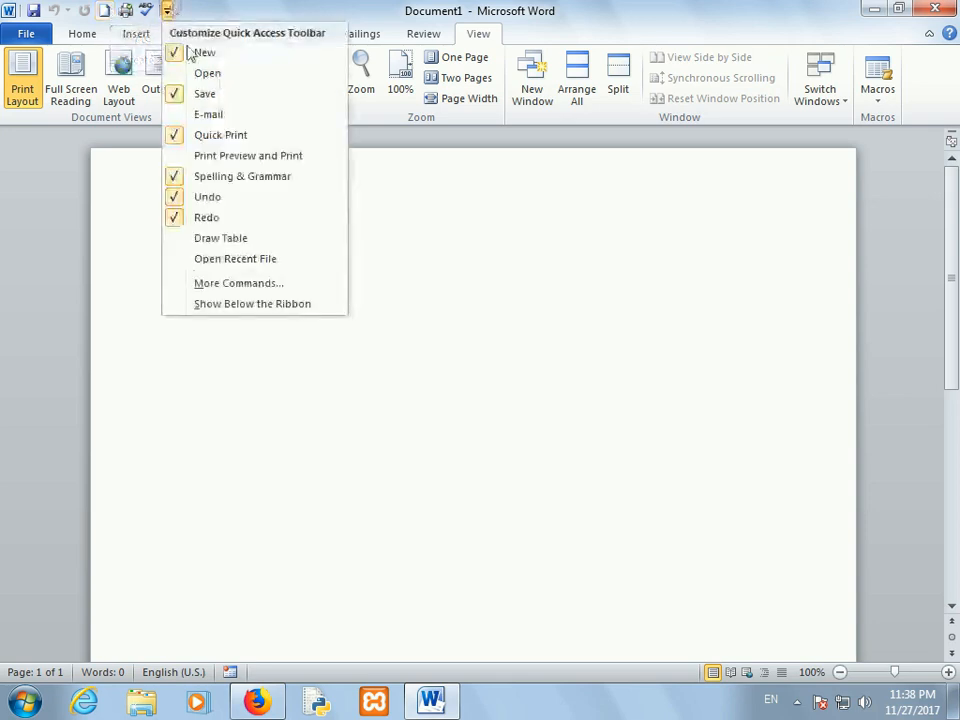
left_click(216, 135)
left_click(146, 11)
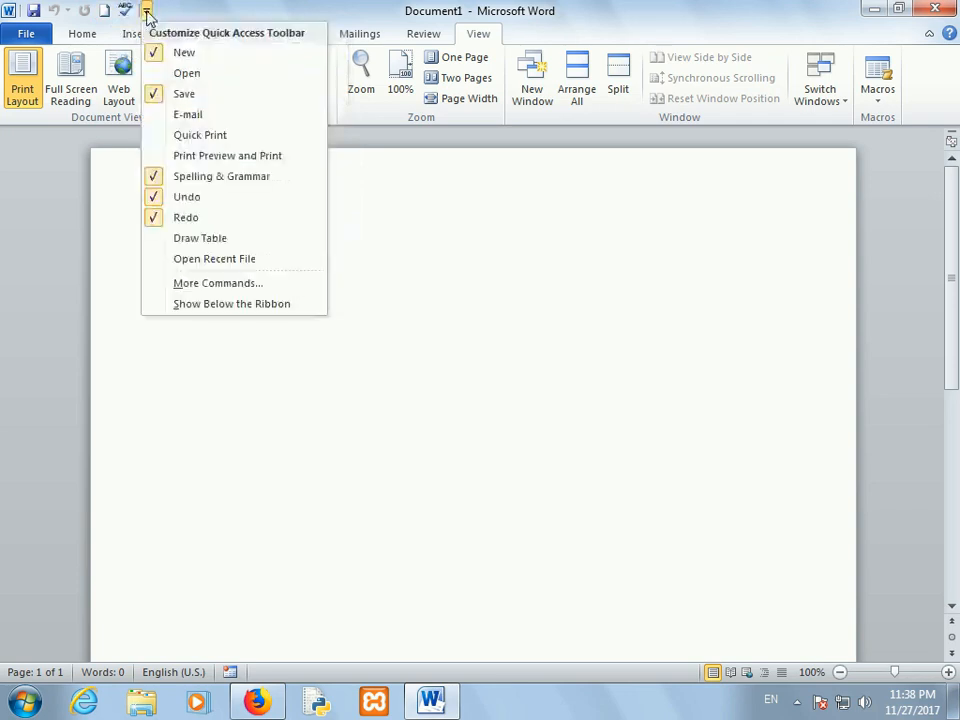
left_click(228, 236)
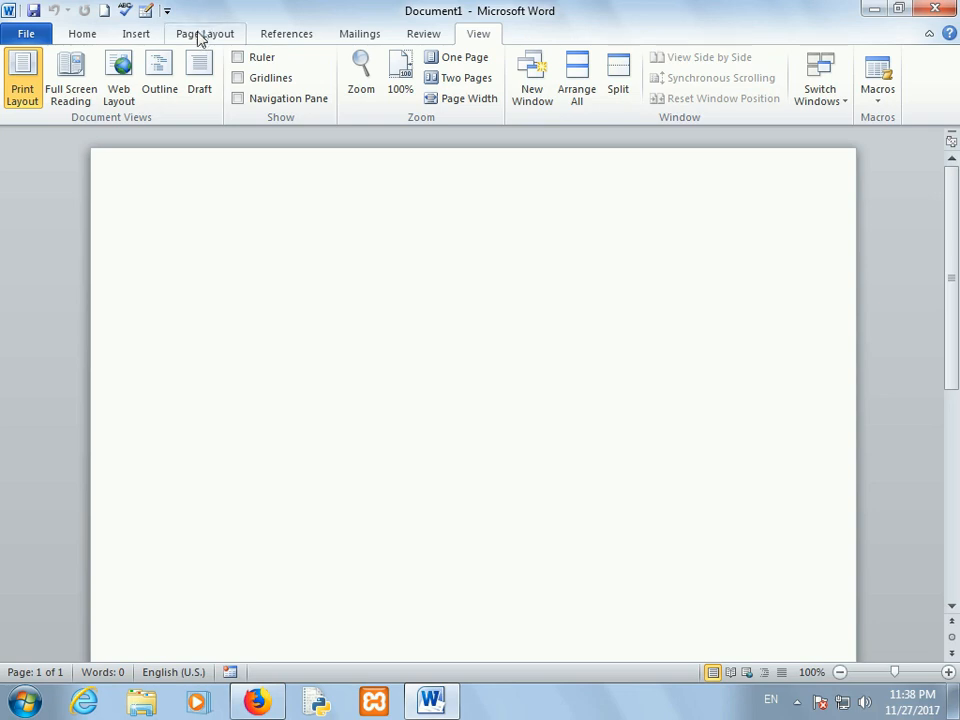
- Enable the Developer tab in the ribbon customization options and display its commands
right_click(357, 121)
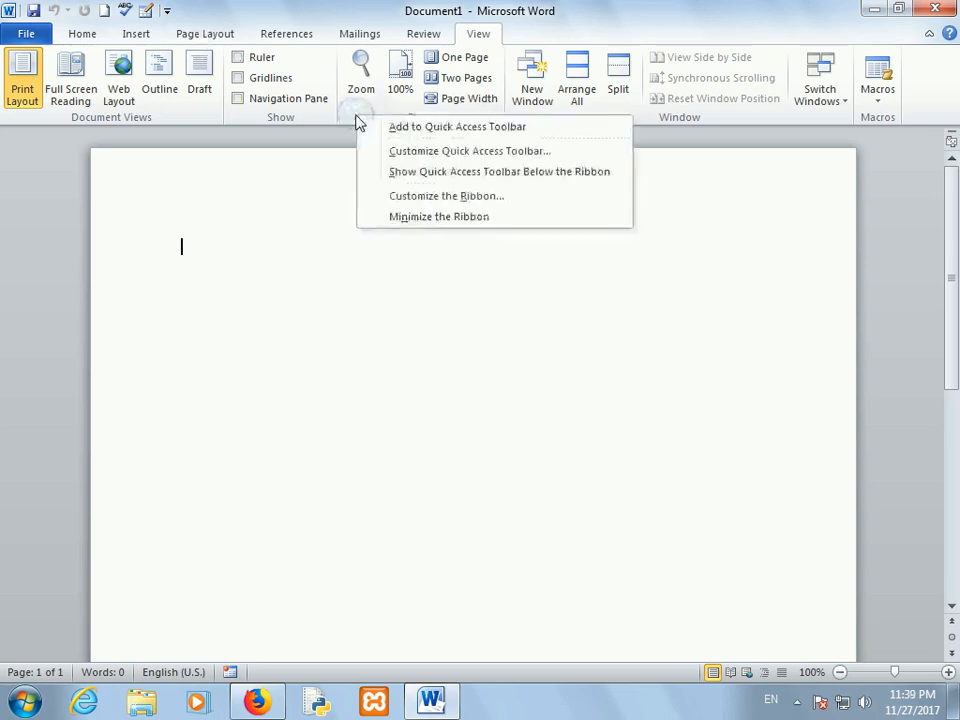
left_click(399, 197)
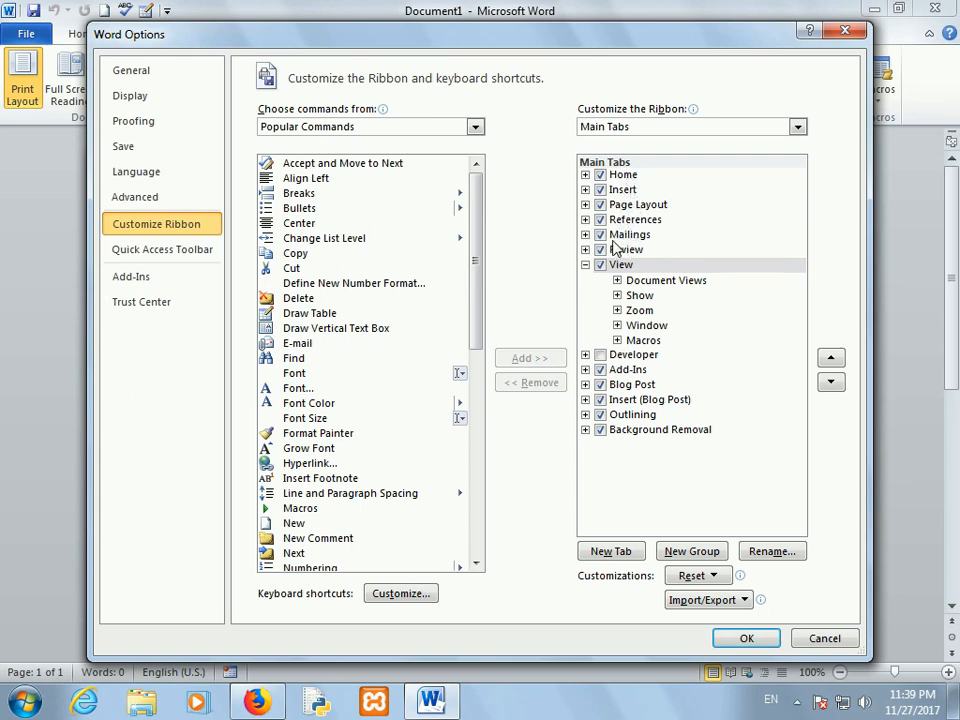
left_click(602, 360)
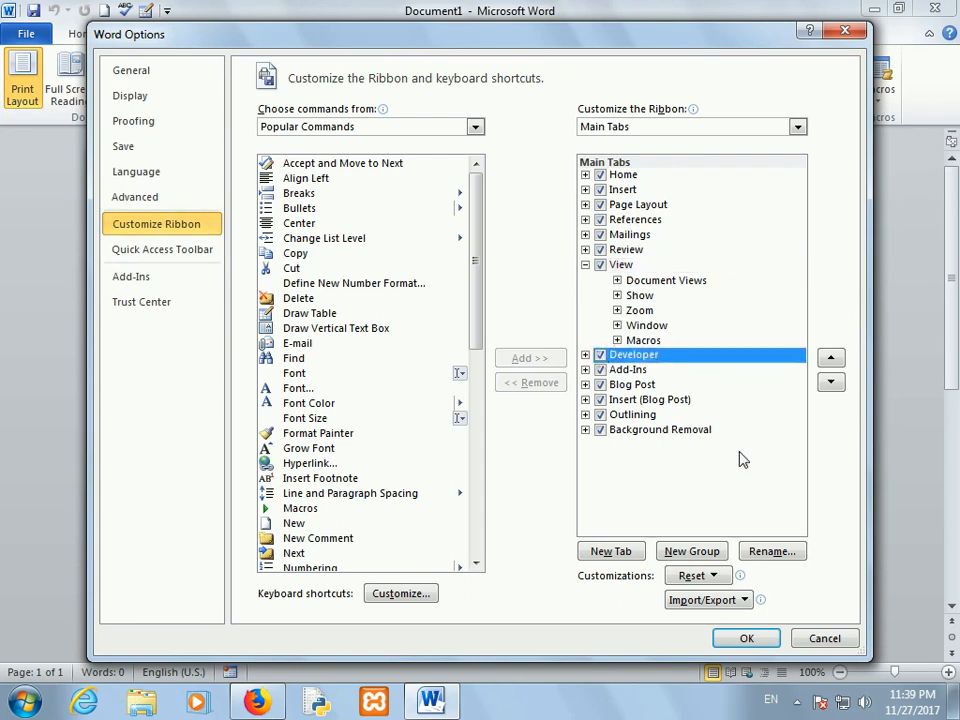
left_click(746, 638)
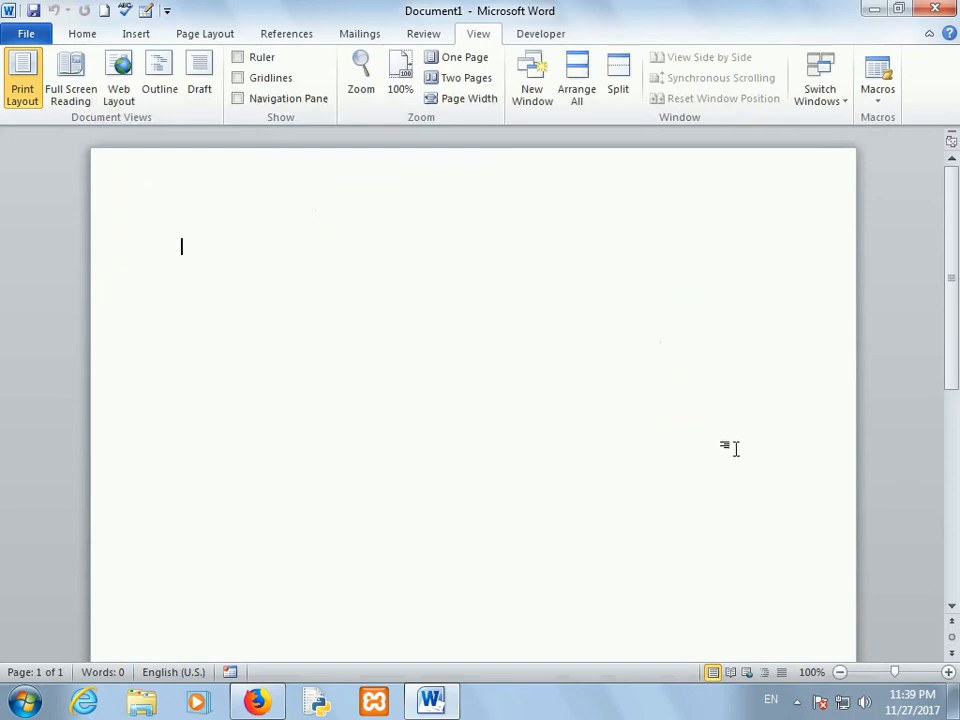
left_click(540, 36)
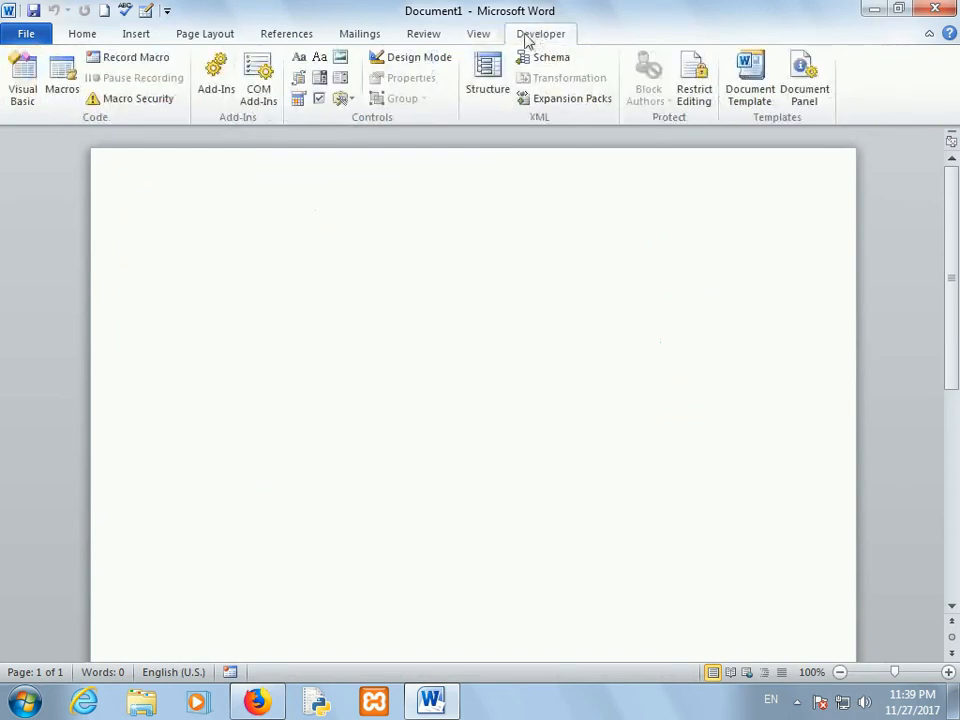
- Hide the Review, Mailings and References tabs through the ribbon customization options
left_click(478, 36)
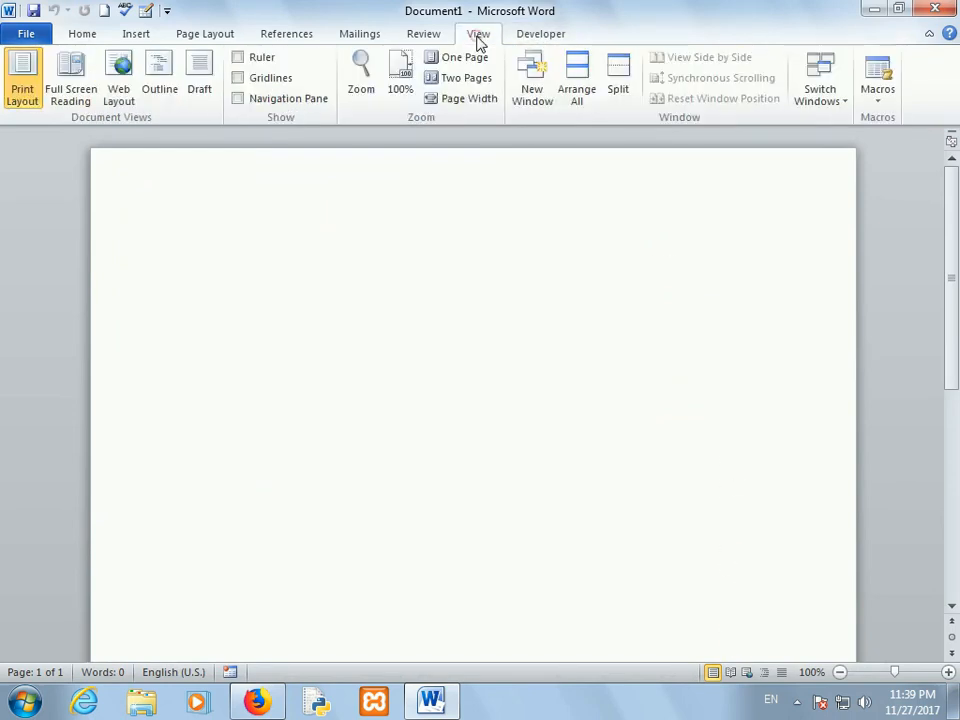
left_click(424, 36)
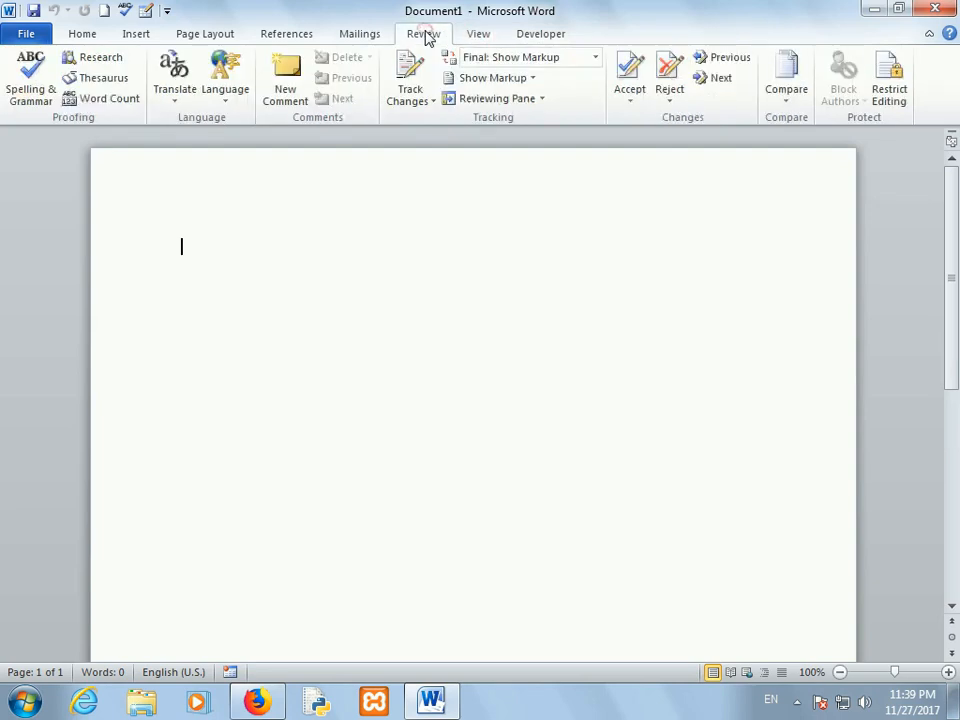
left_click(362, 36)
left_click(303, 38)
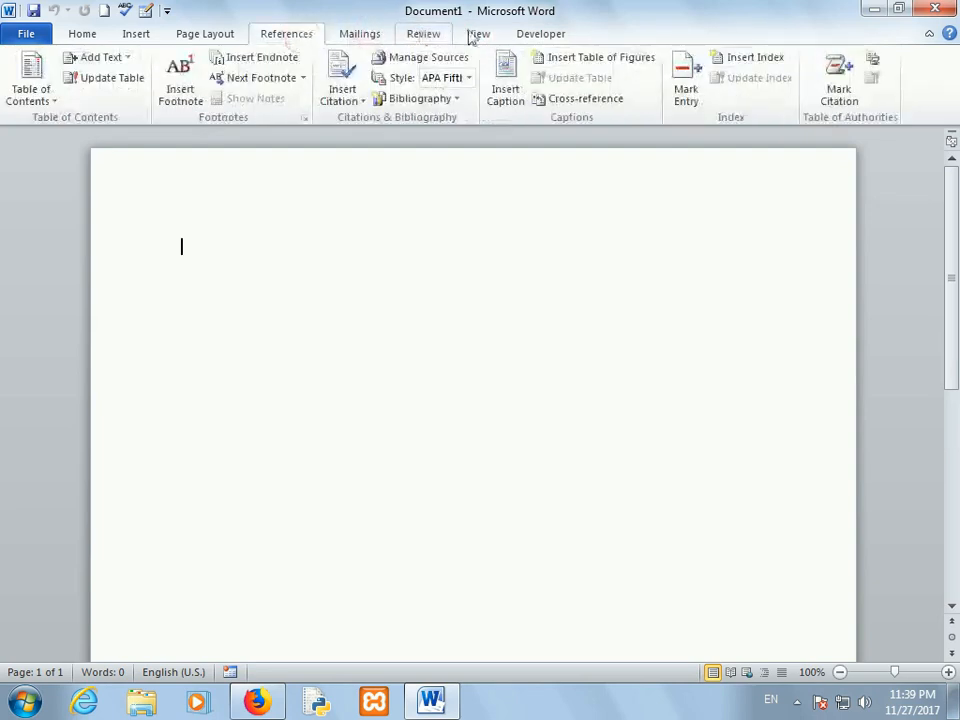
right_click(481, 121)
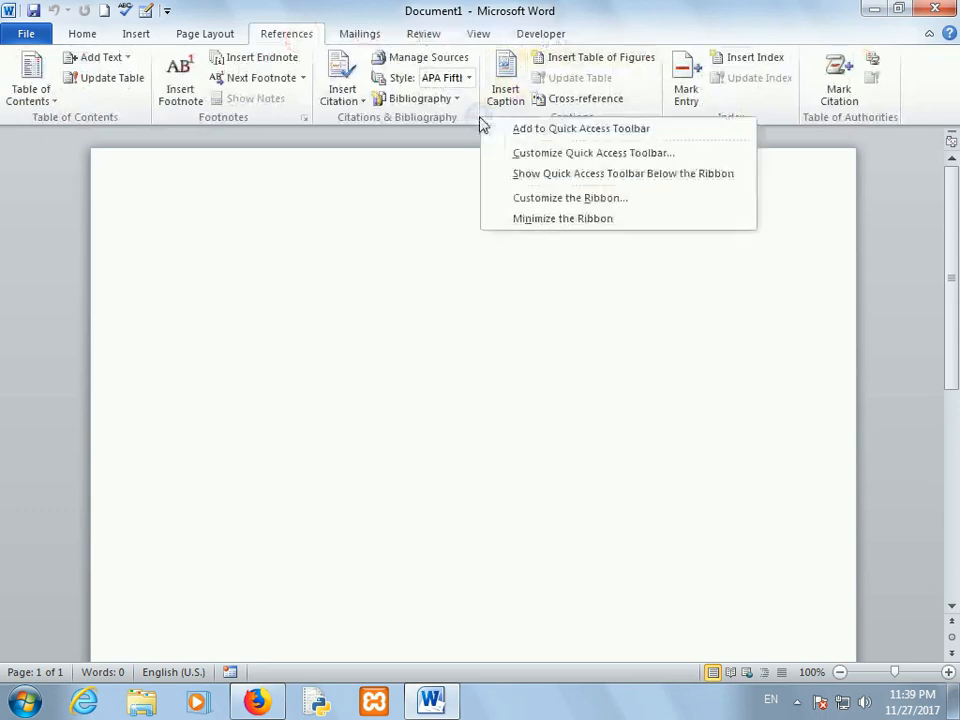
left_click(530, 199)
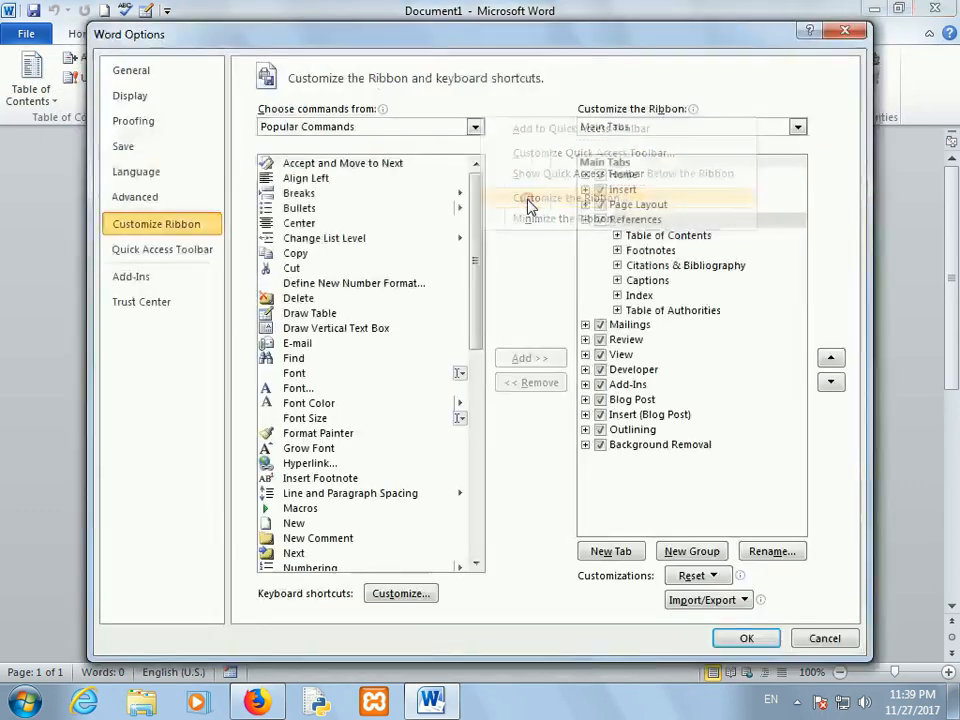
left_click(585, 340)
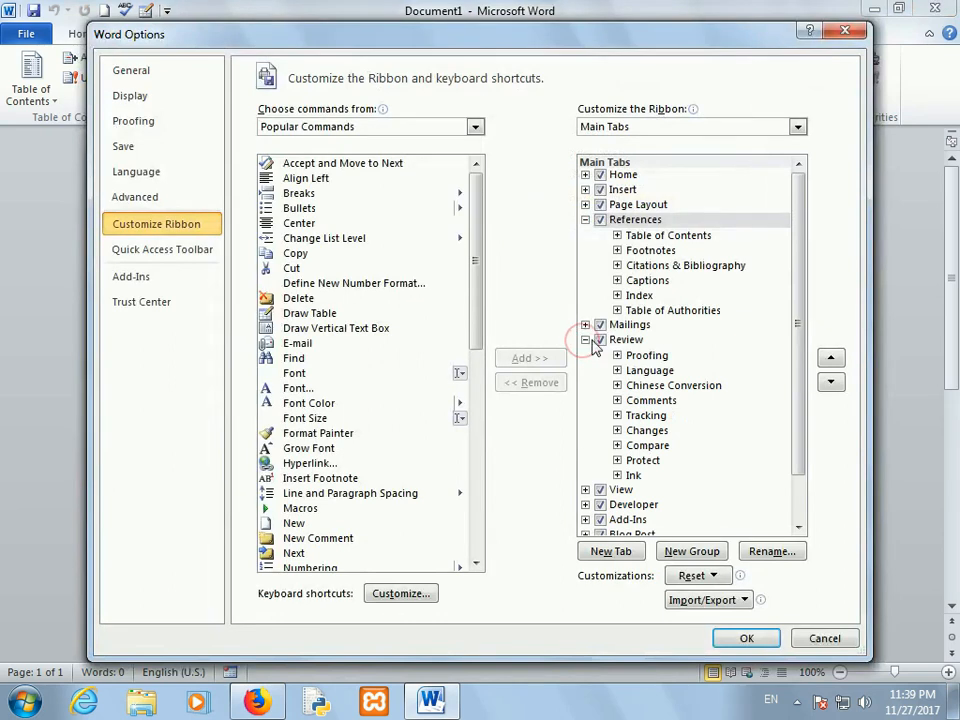
left_click(600, 340)
left_click(601, 326)
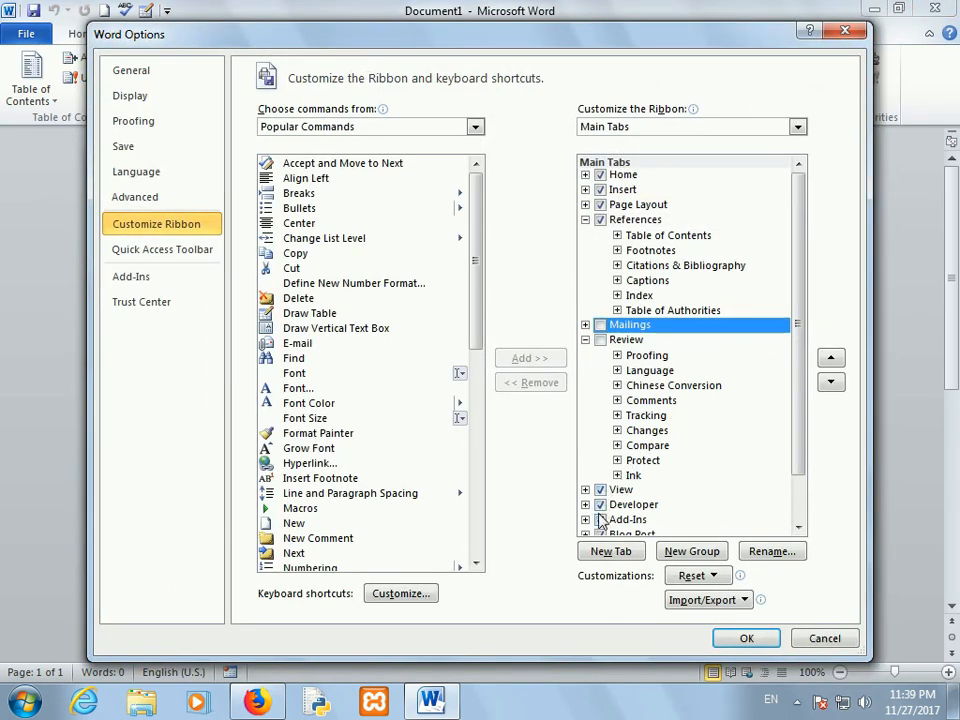
left_click(601, 220)
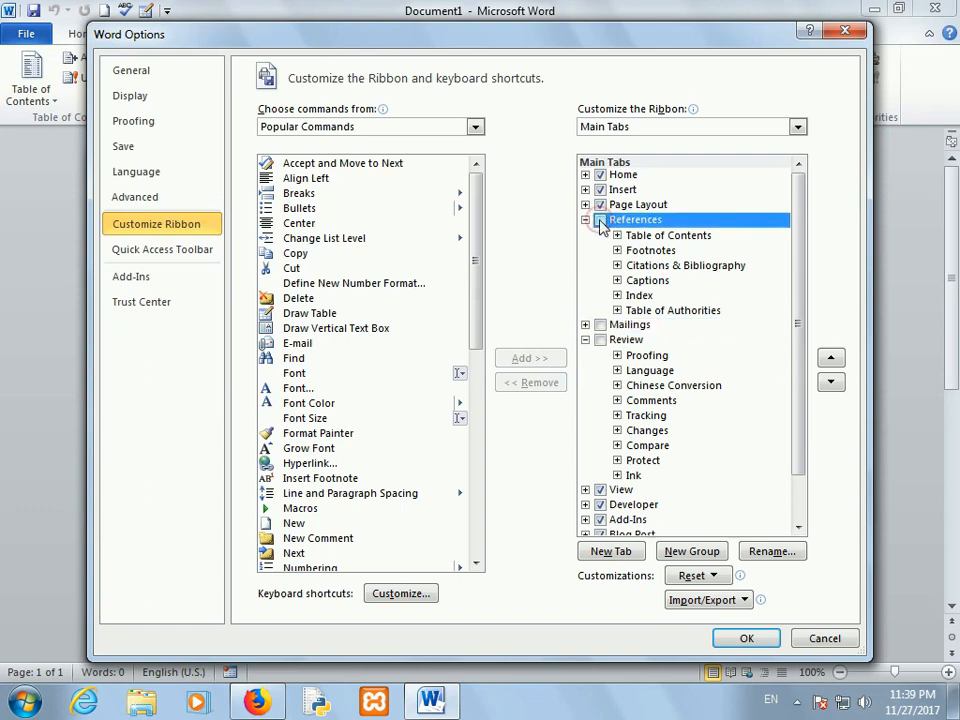
left_click(750, 639)
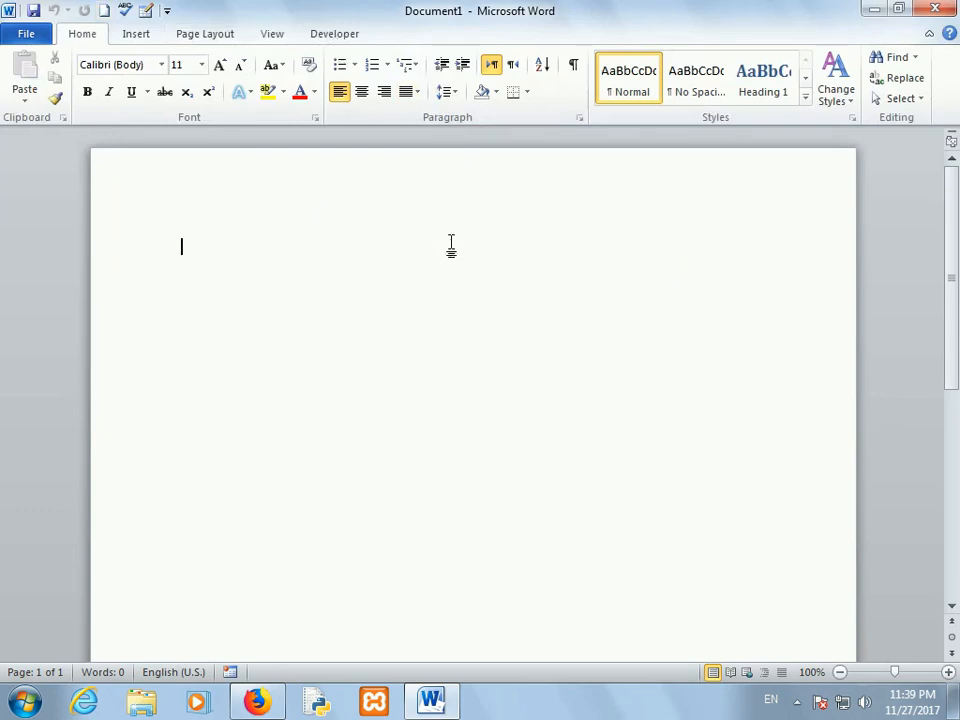
- Create a new custom ribbon tab after Home and rename its group to Numbring
right_click(536, 114)
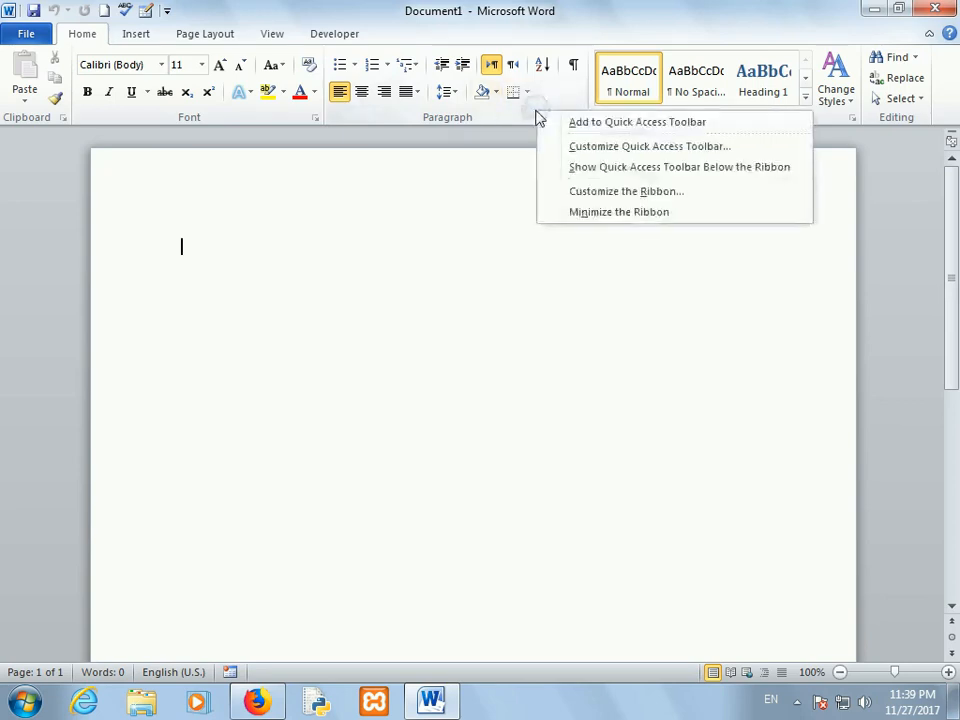
left_click(570, 193)
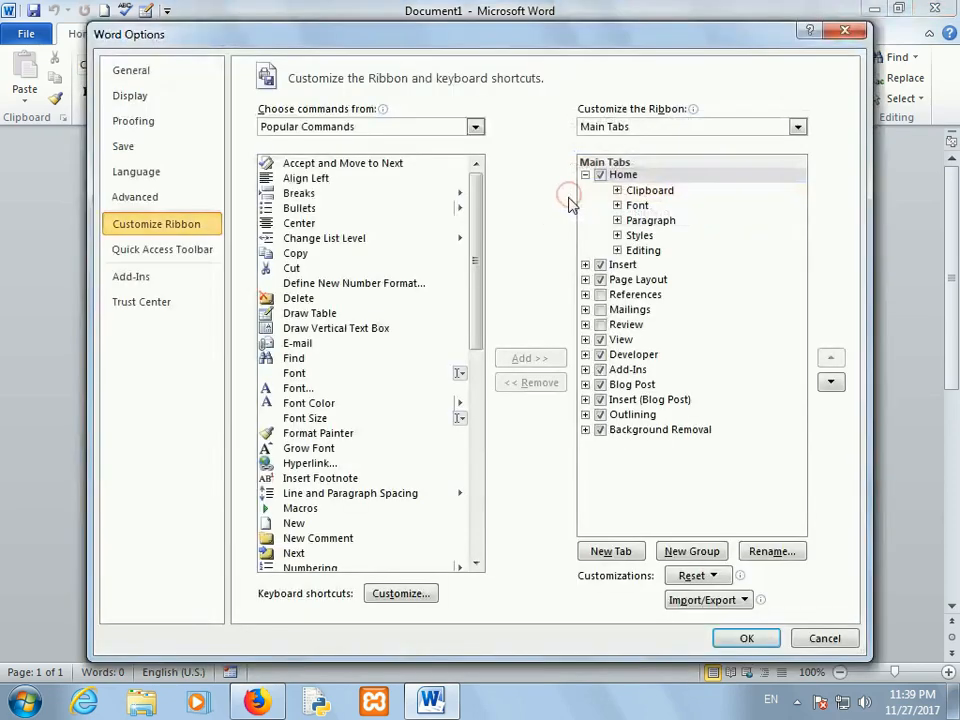
left_click(626, 176)
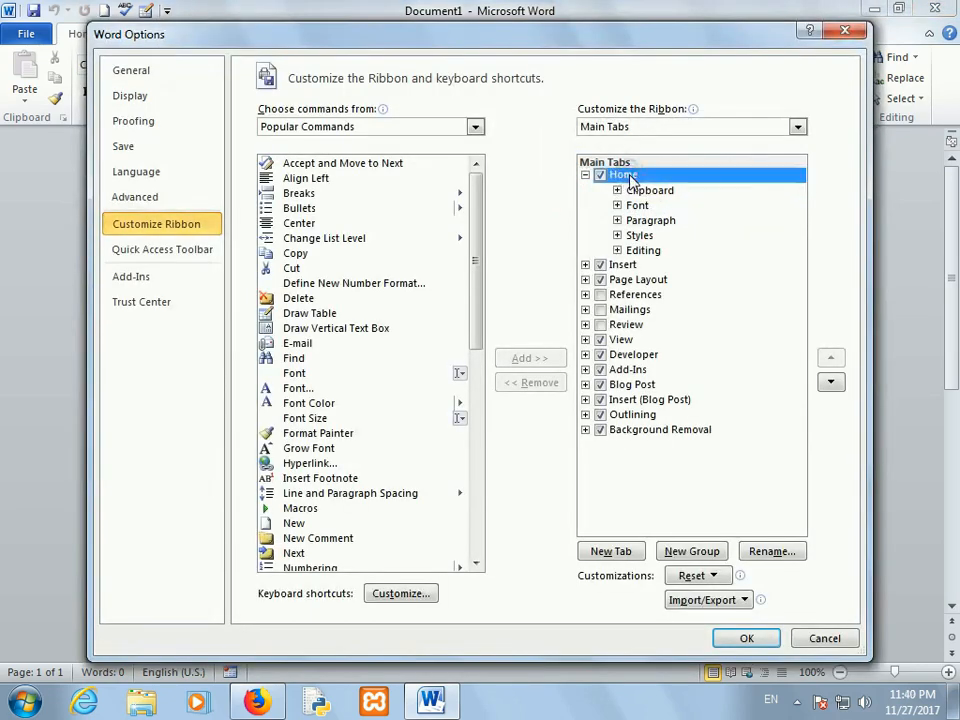
left_click(628, 556)
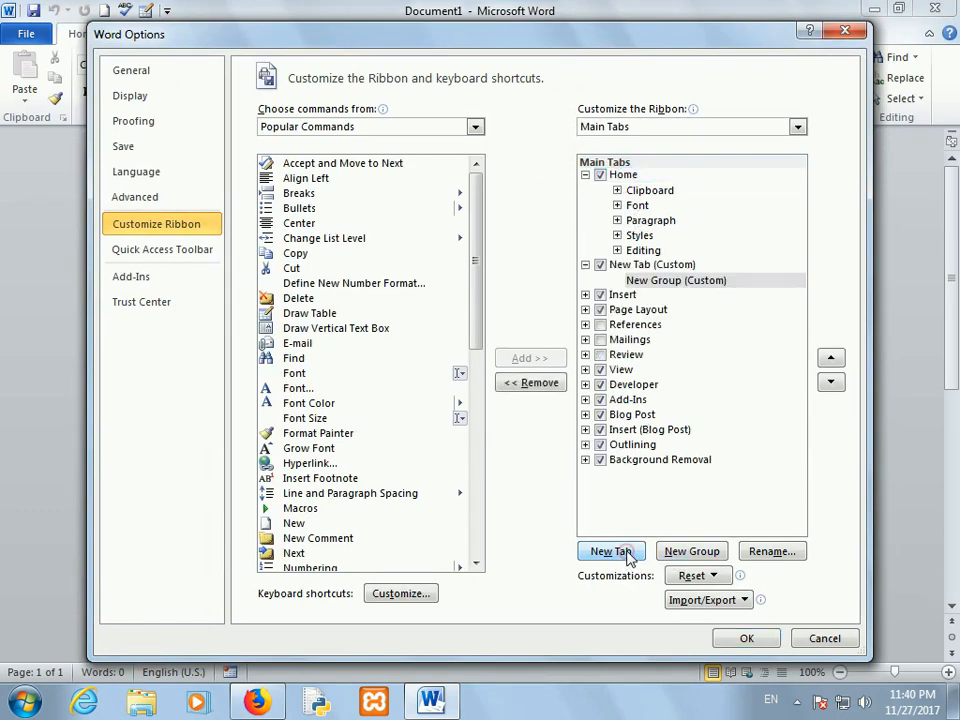
left_click(678, 283)
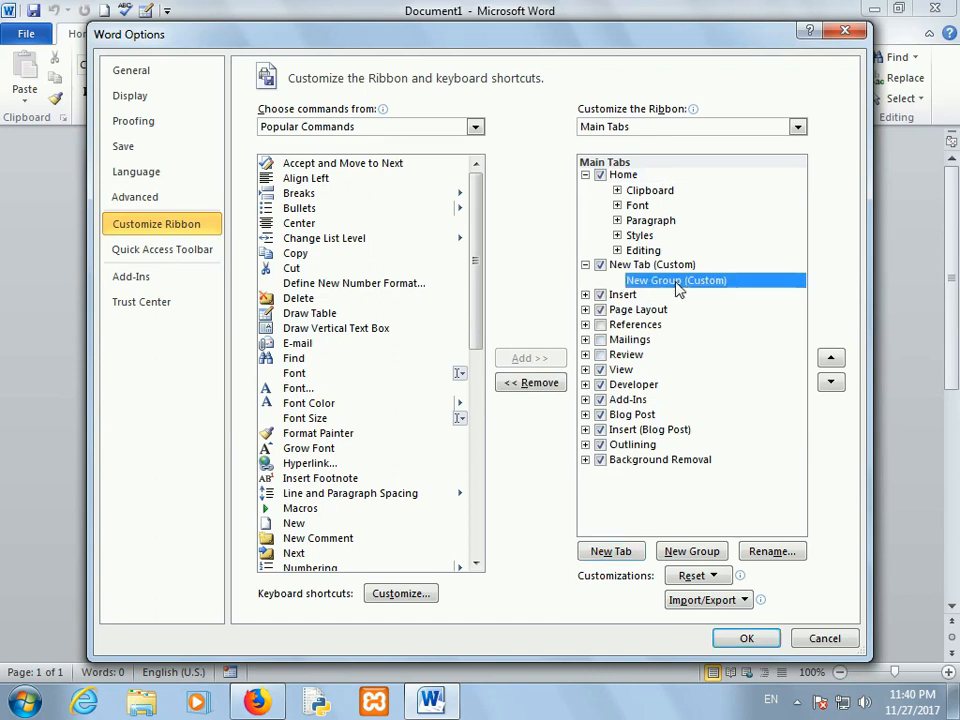
left_click(785, 552)
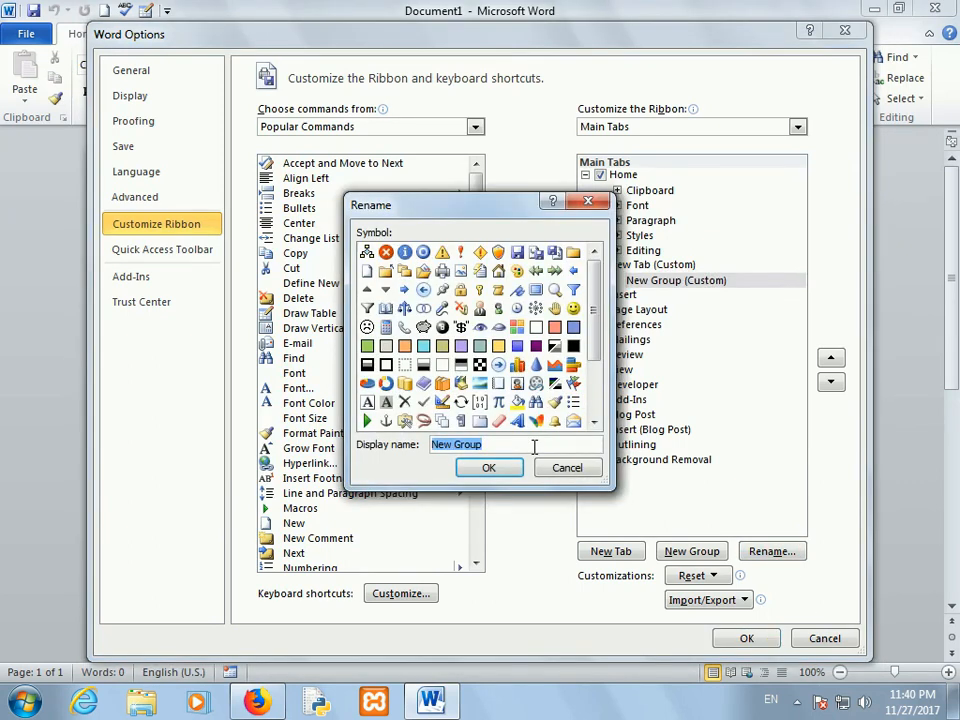
type("Numbring")
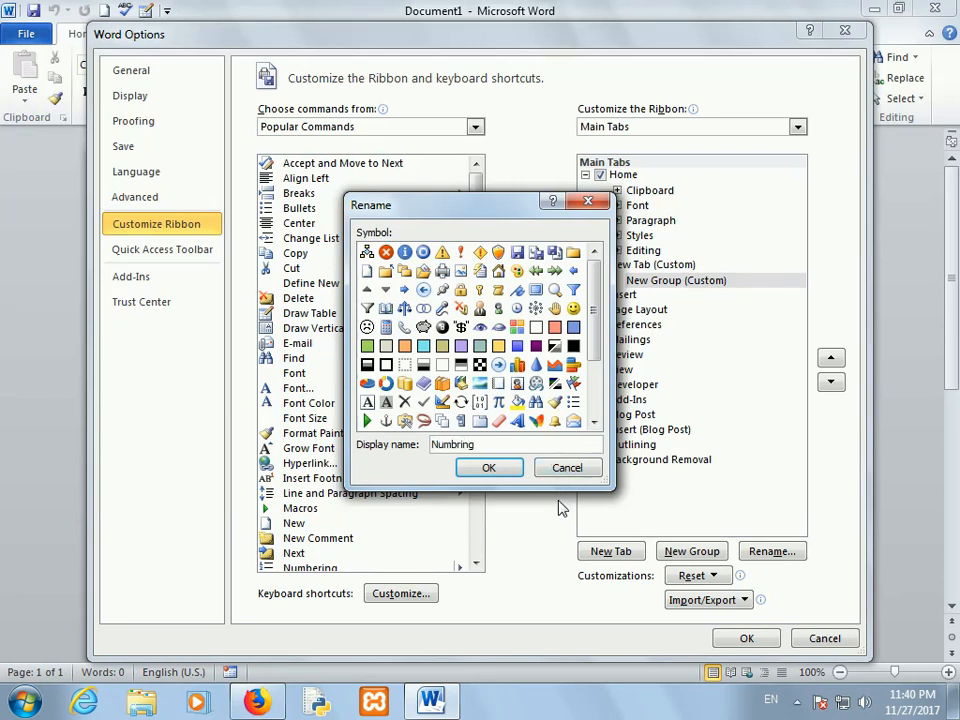
left_click(508, 471)
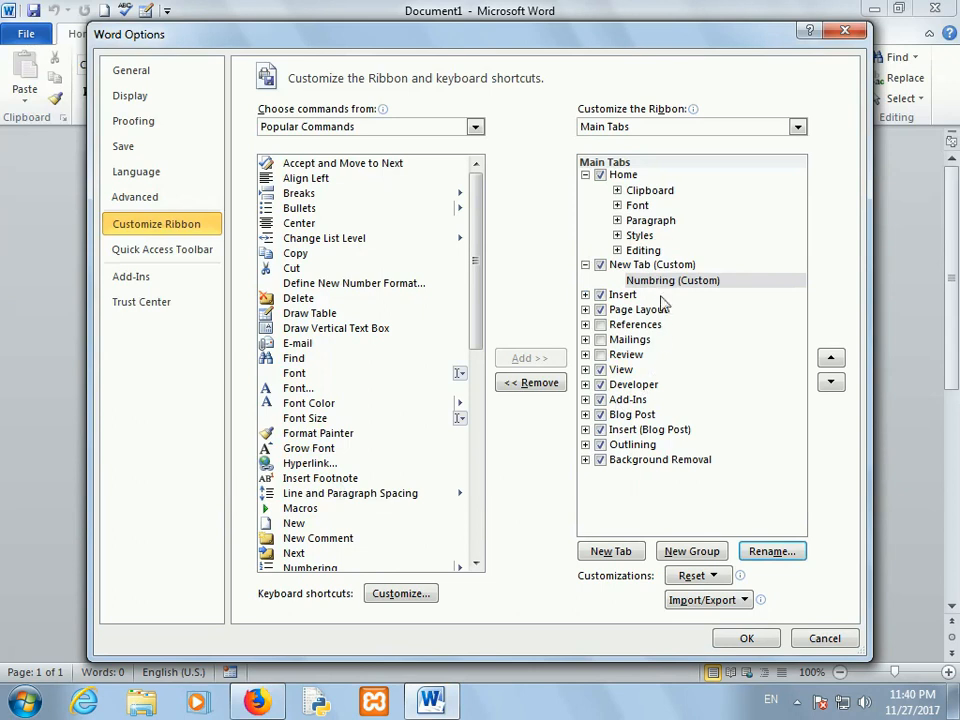
- Add a second group named My group to the custom tab, apply the ribbon changes, and display the tab
left_click(670, 553)
left_click(690, 298)
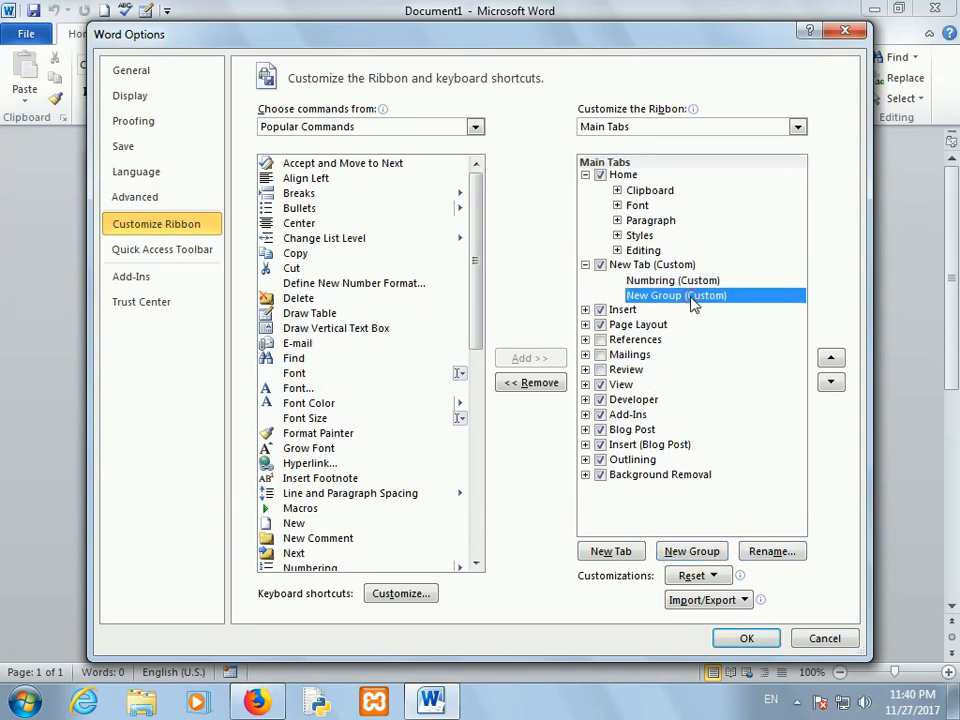
left_click(772, 551)
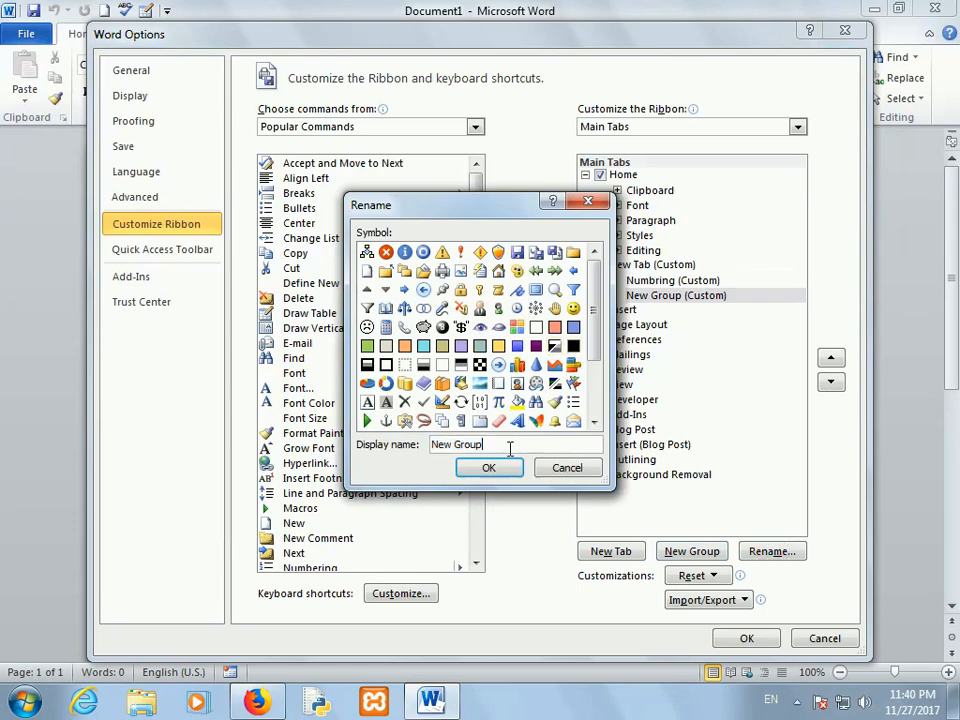
type("My")
left_click(517, 468)
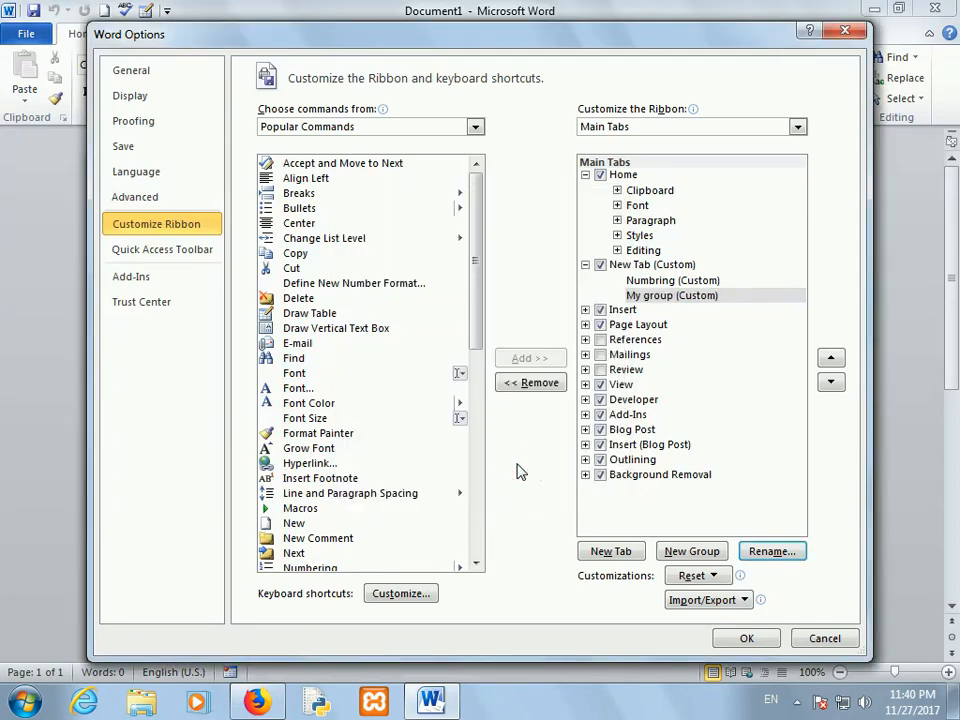
left_click(745, 640)
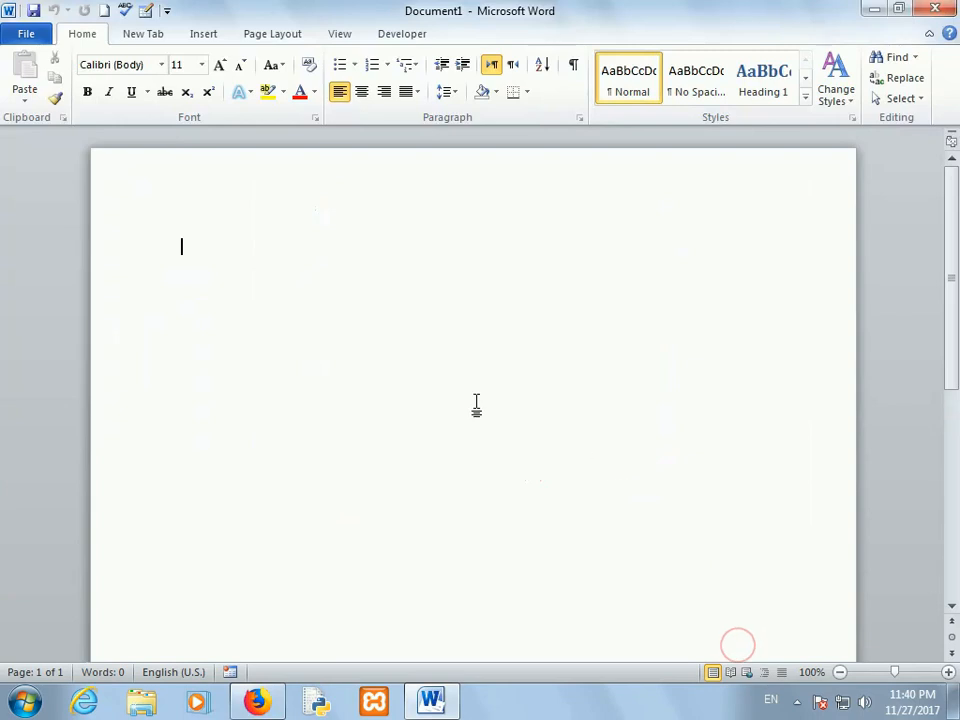
left_click(155, 42)
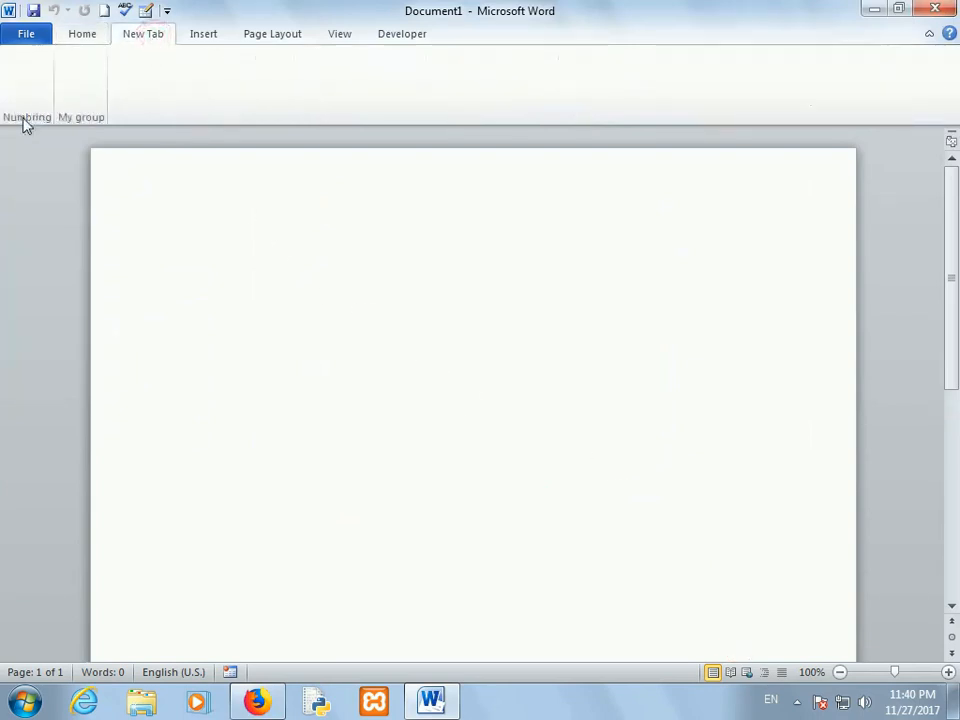
left_click(94, 35)
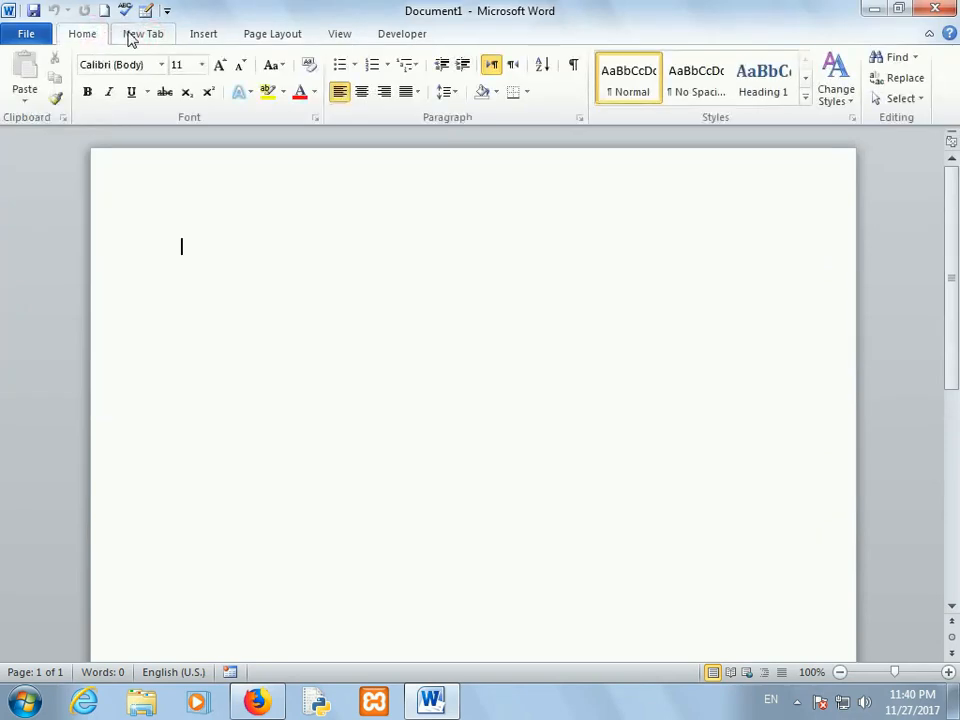
left_click(129, 36)
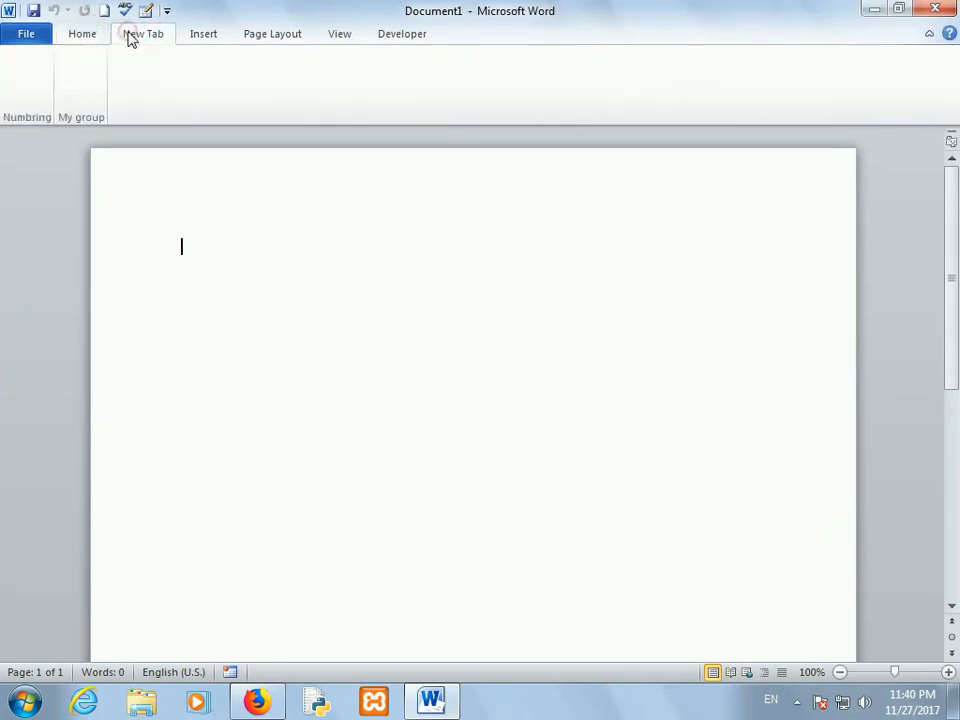
- Add the Bullets, Breaks and Delete commands to the Numbring group through the ribbon customization options
right_click(261, 103)
left_click(305, 156)
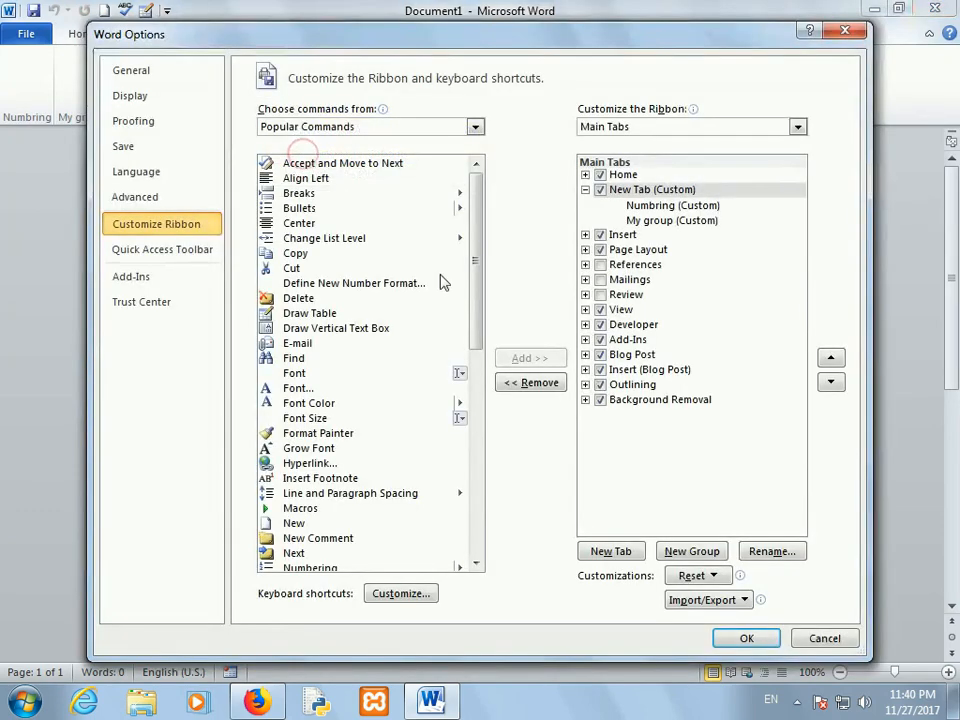
left_click(645, 205)
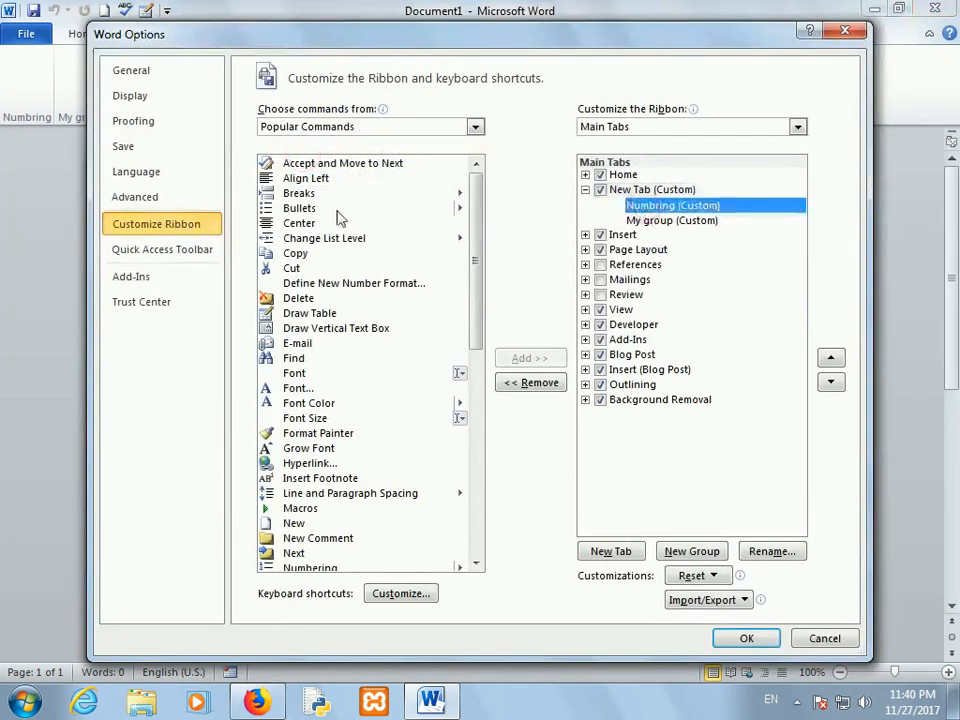
left_click_drag(281, 213, 683, 218)
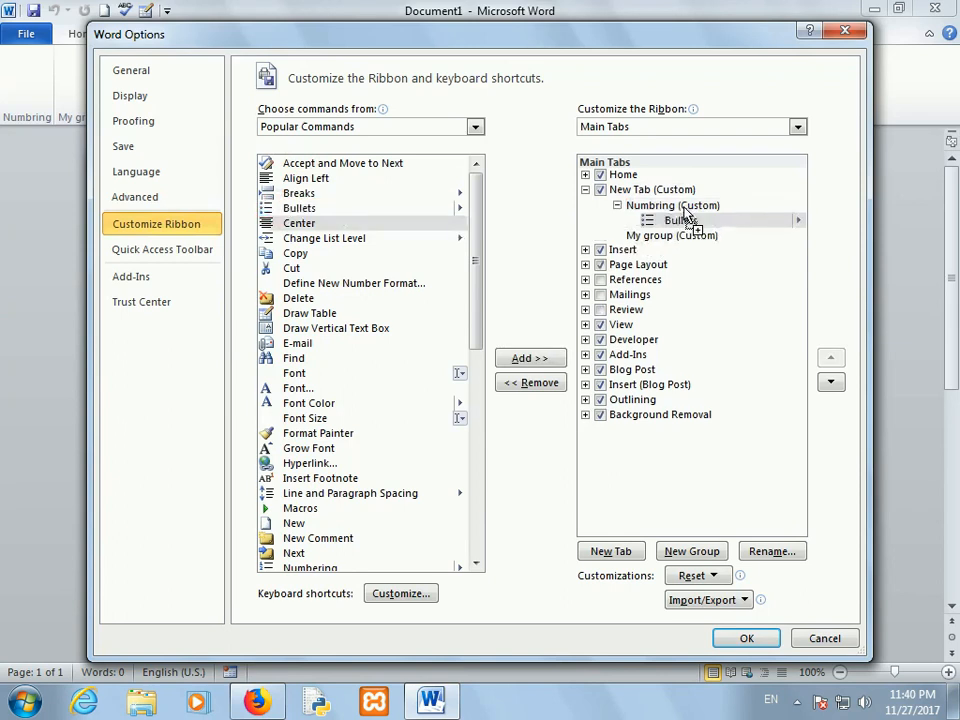
left_click_drag(290, 193, 677, 231)
left_click_drag(296, 298, 724, 250)
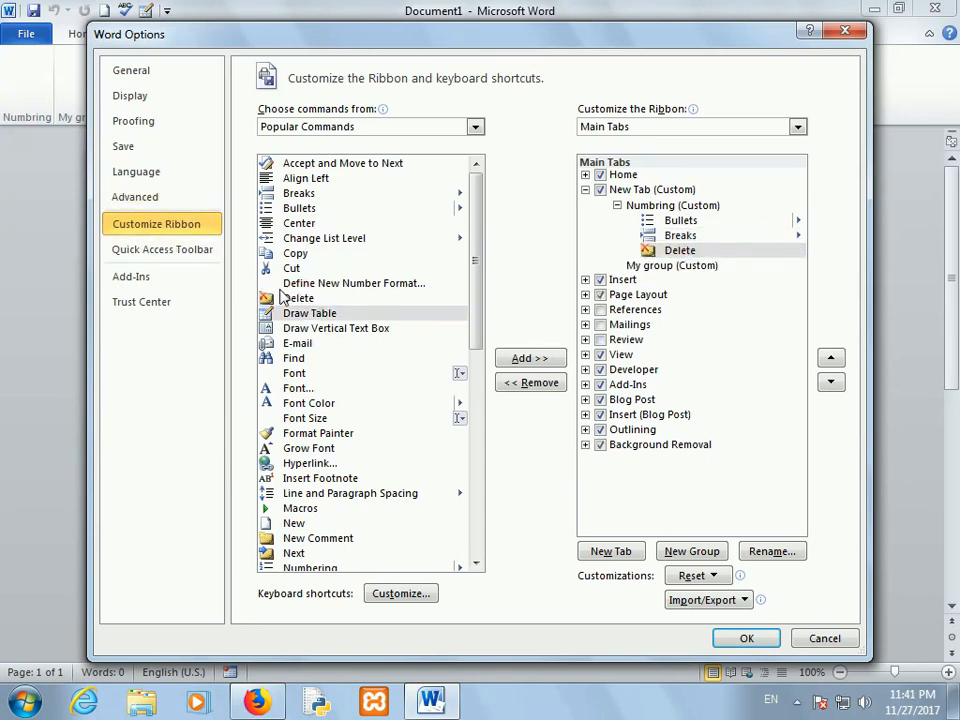
- Add the Cut and Bullets commands to My group and apply the ribbon customization
left_click_drag(292, 268, 690, 274)
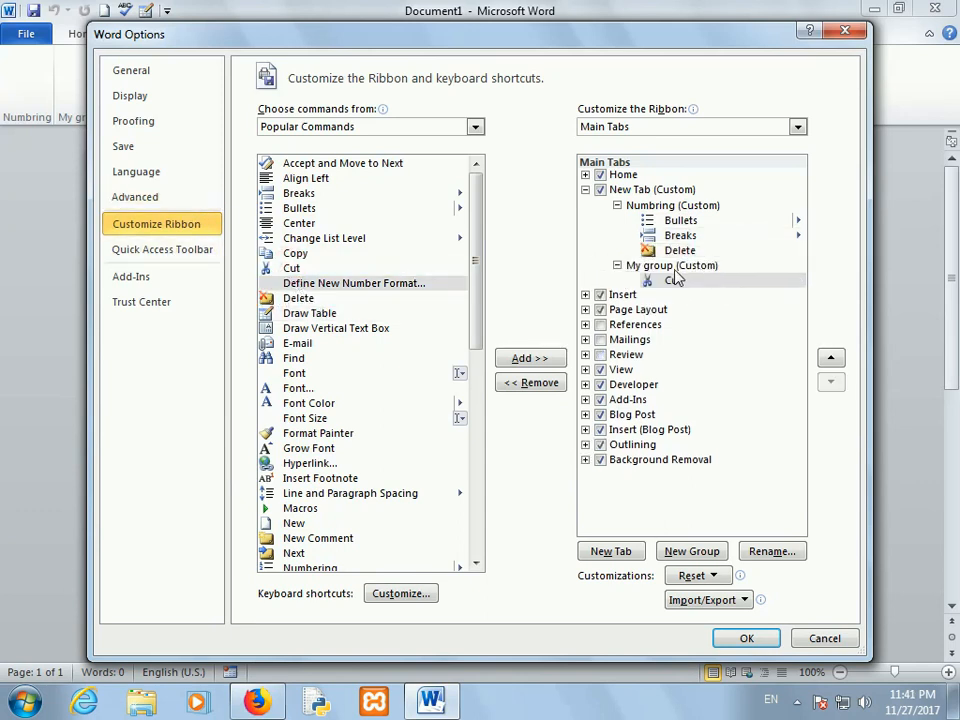
left_click_drag(305, 210, 710, 306)
left_click(746, 638)
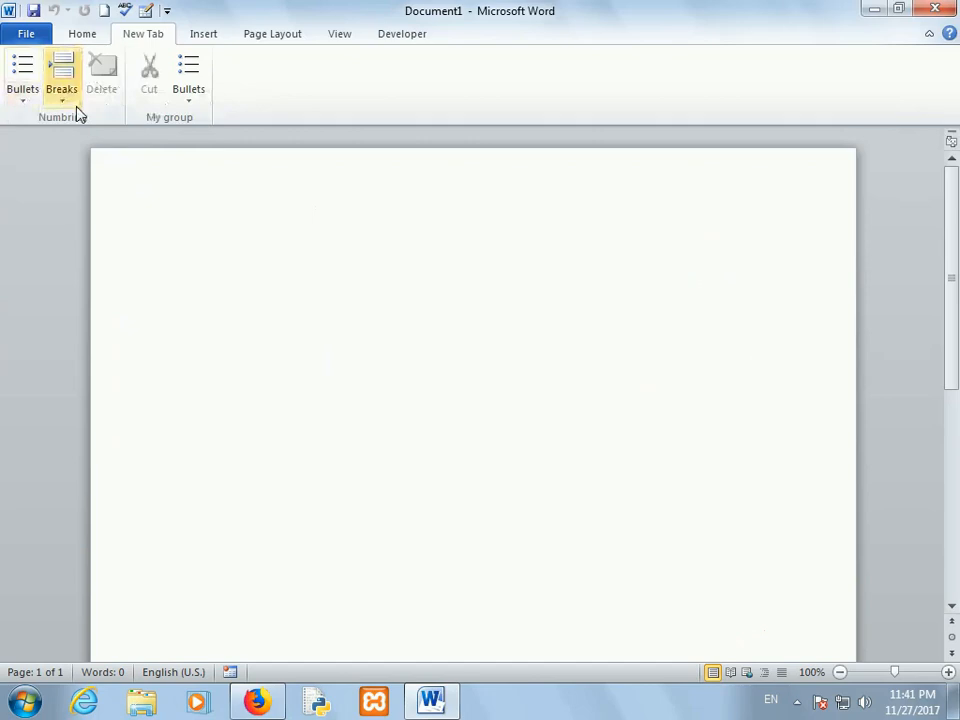
- Hide the custom New Tab through the ribbon customization options
right_click(502, 113)
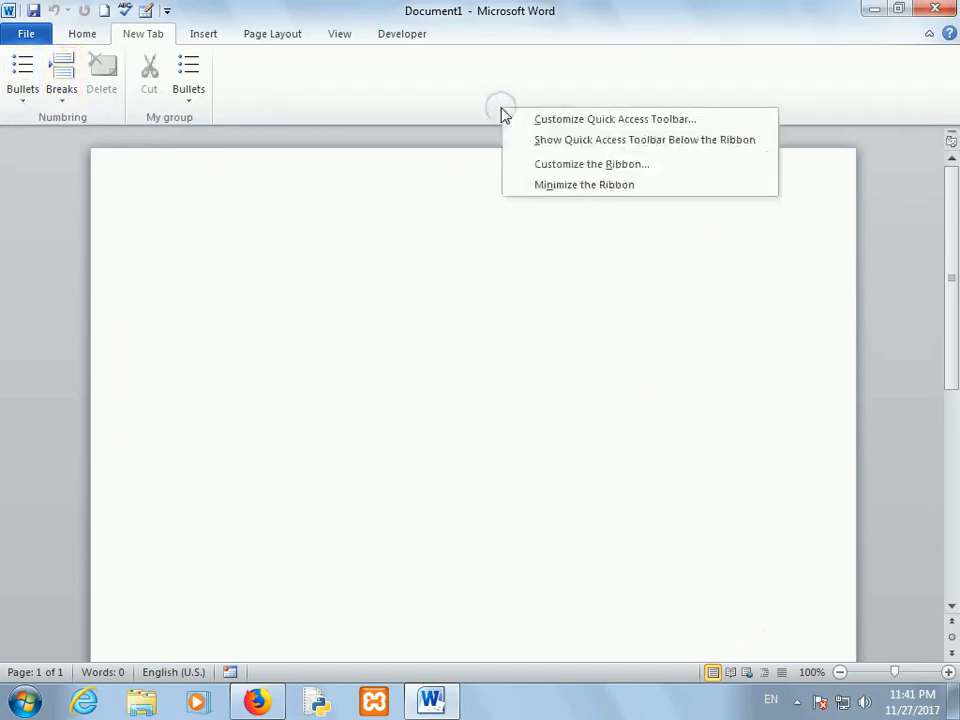
left_click(540, 164)
left_click(600, 189)
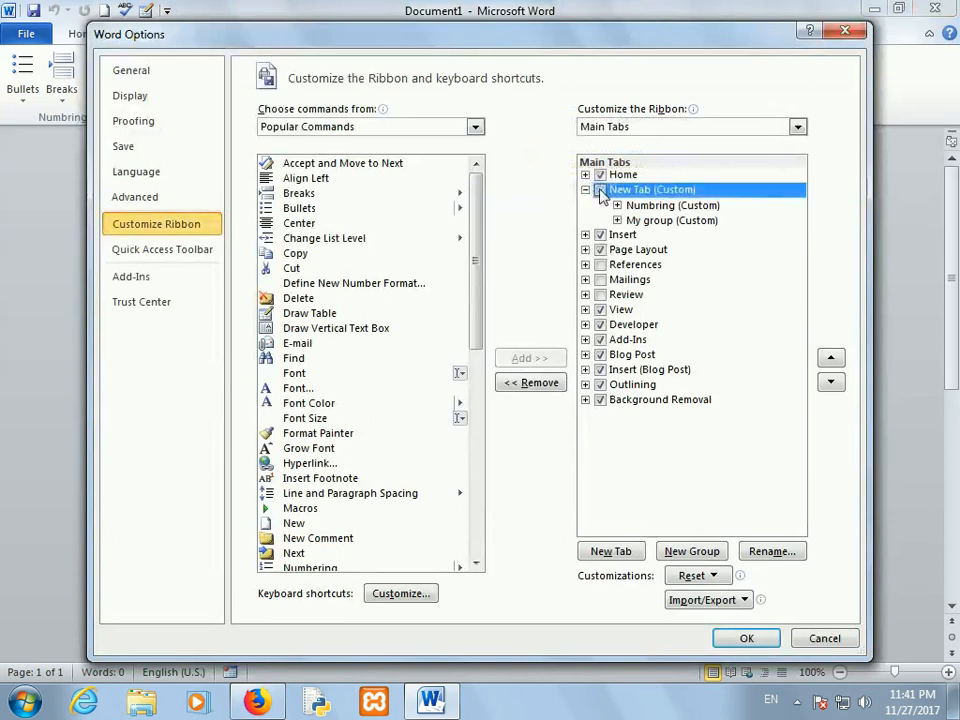
left_click(750, 640)
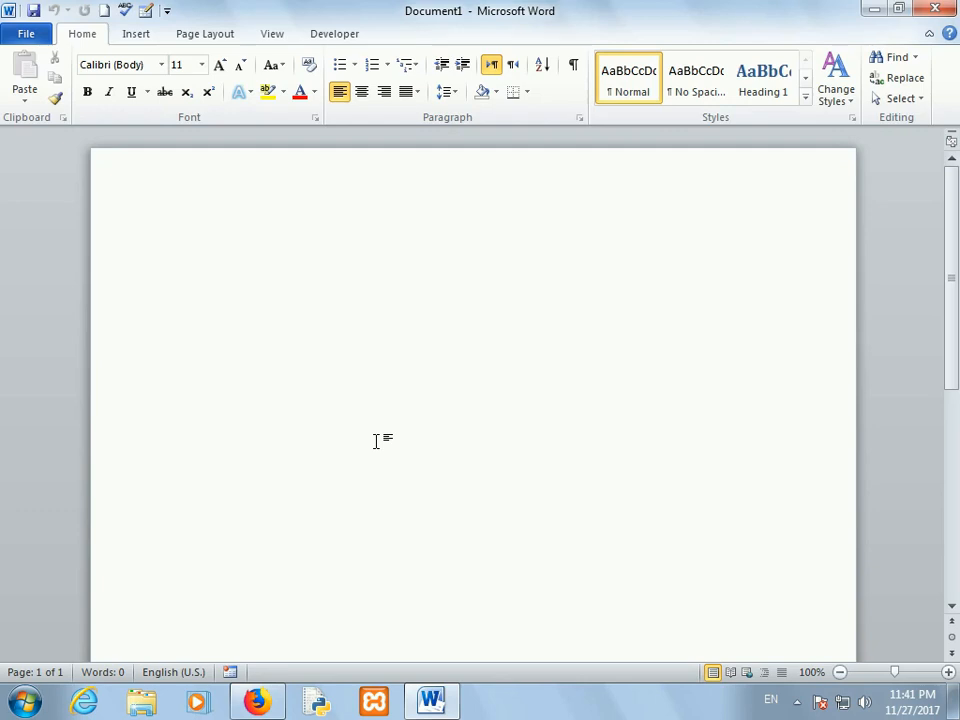
- Display the document's Info page in the Backstage view
left_click(25, 38)
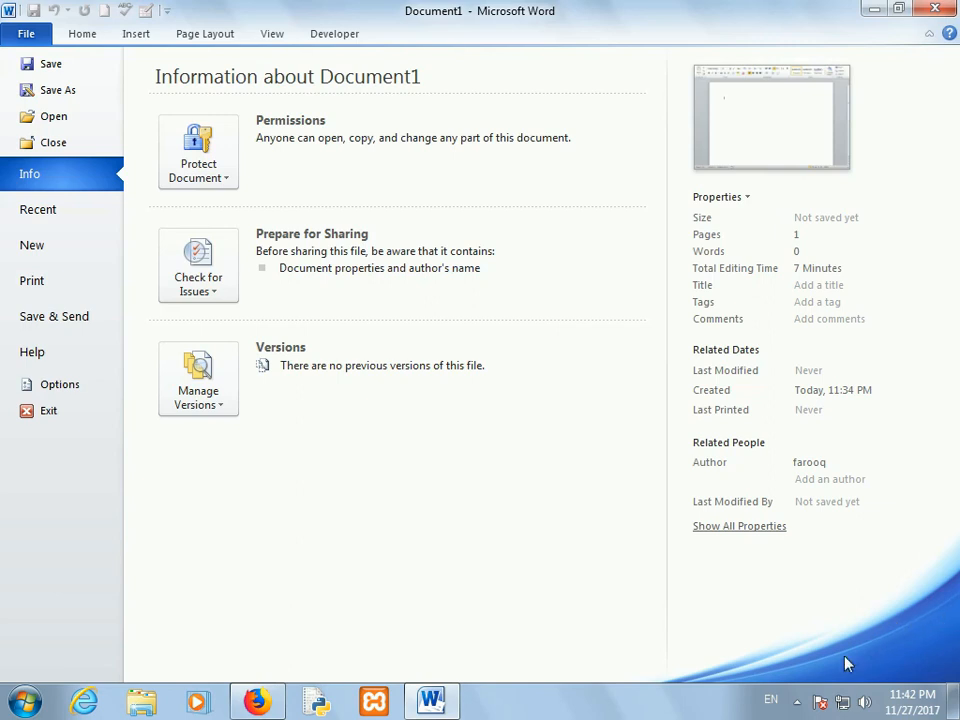
left_click(797, 701)
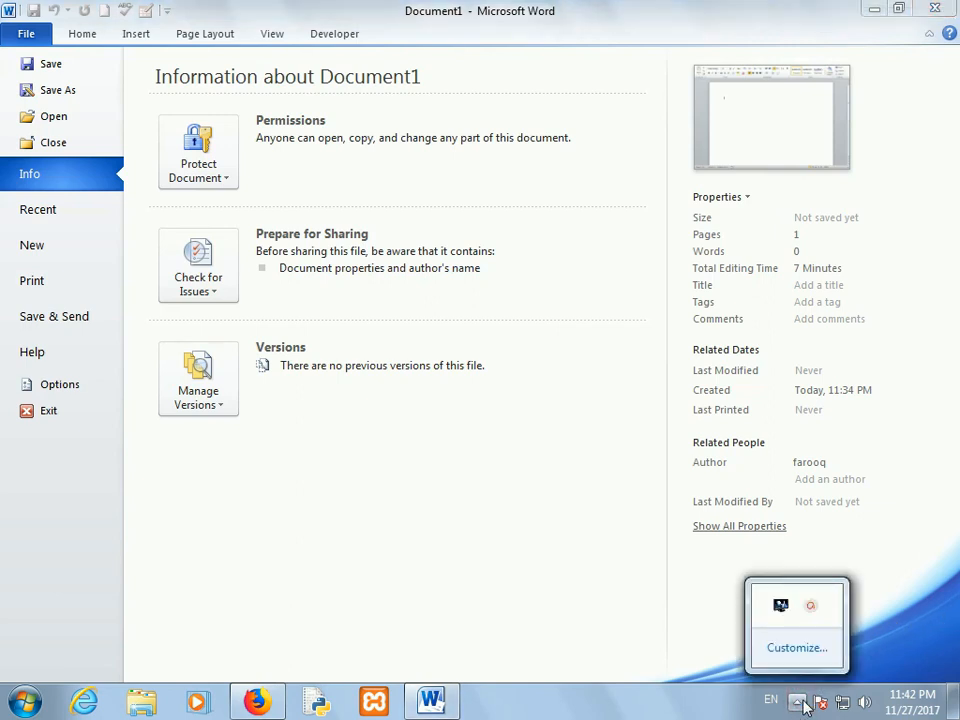